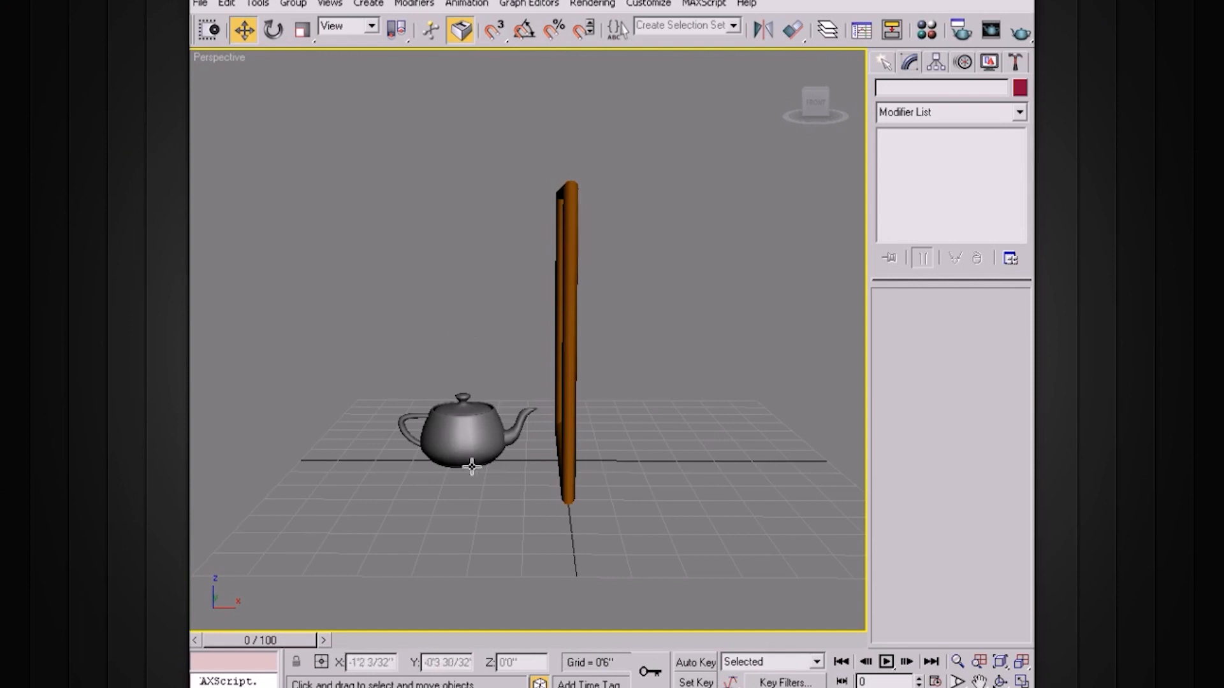
Select the teapot standing in front of the orange frame.
alt+middle_drag(378, 410, 529, 365)
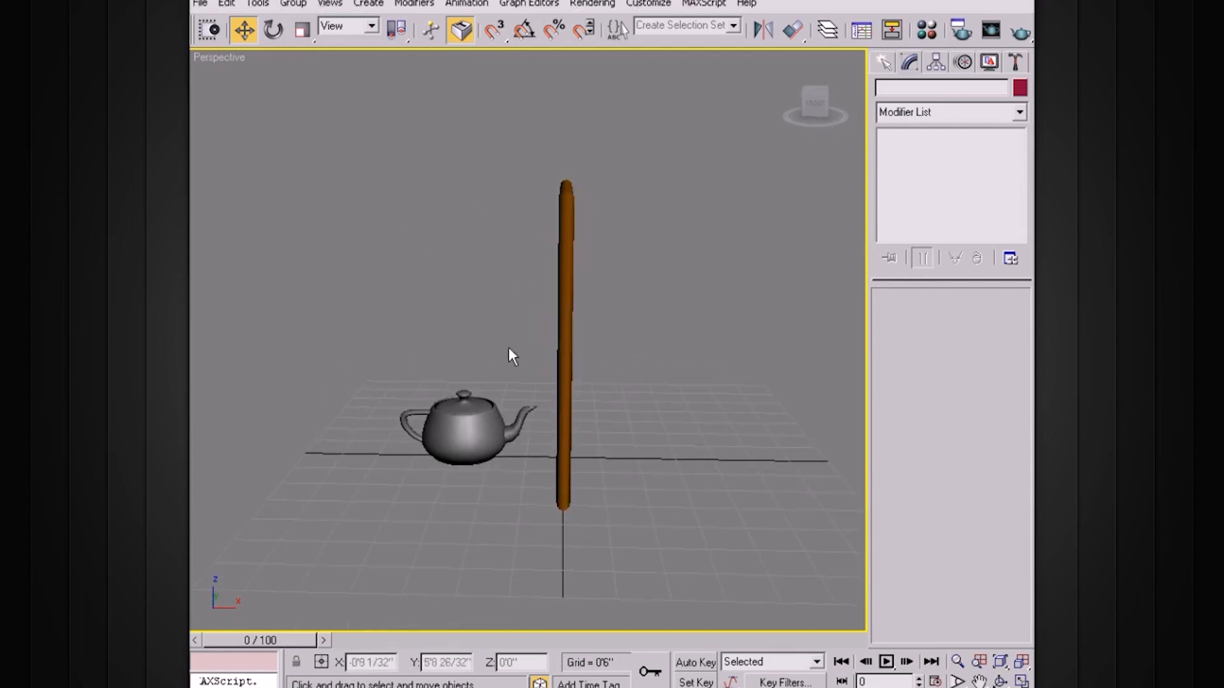
alt+middle_drag(617, 412, 536, 326)
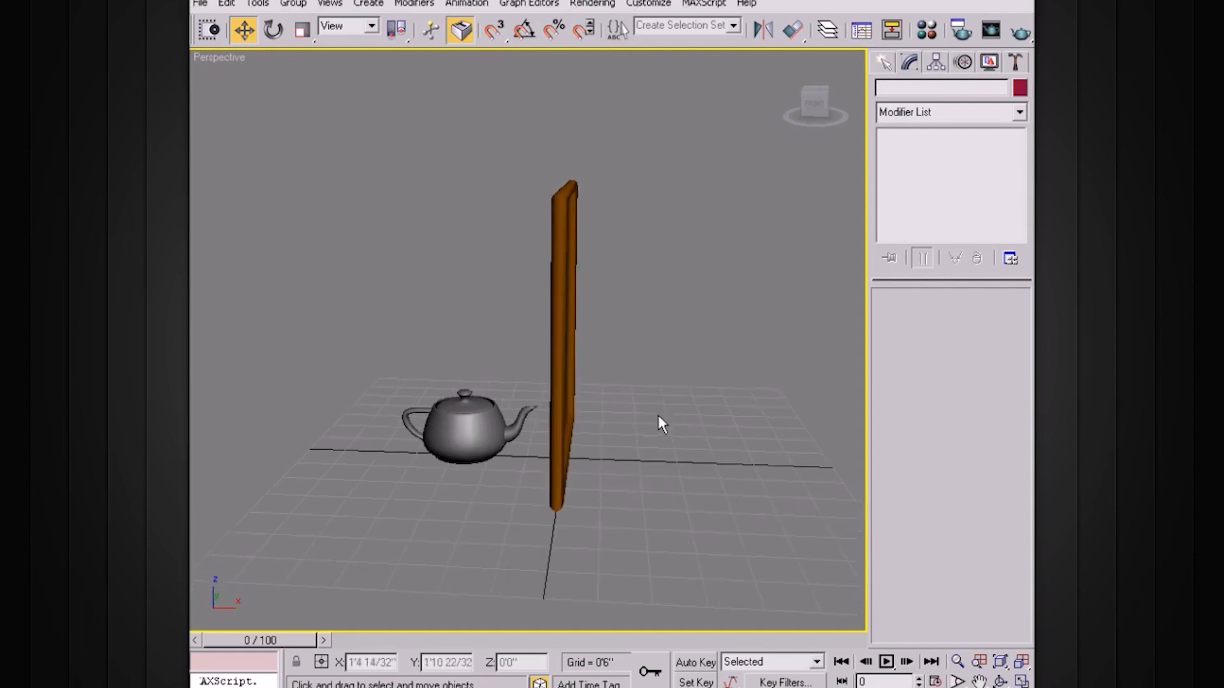
alt+middle_drag(523, 341, 690, 358)
scroll(688, 338, up, 3)
middle_drag(688, 311, 689, 376)
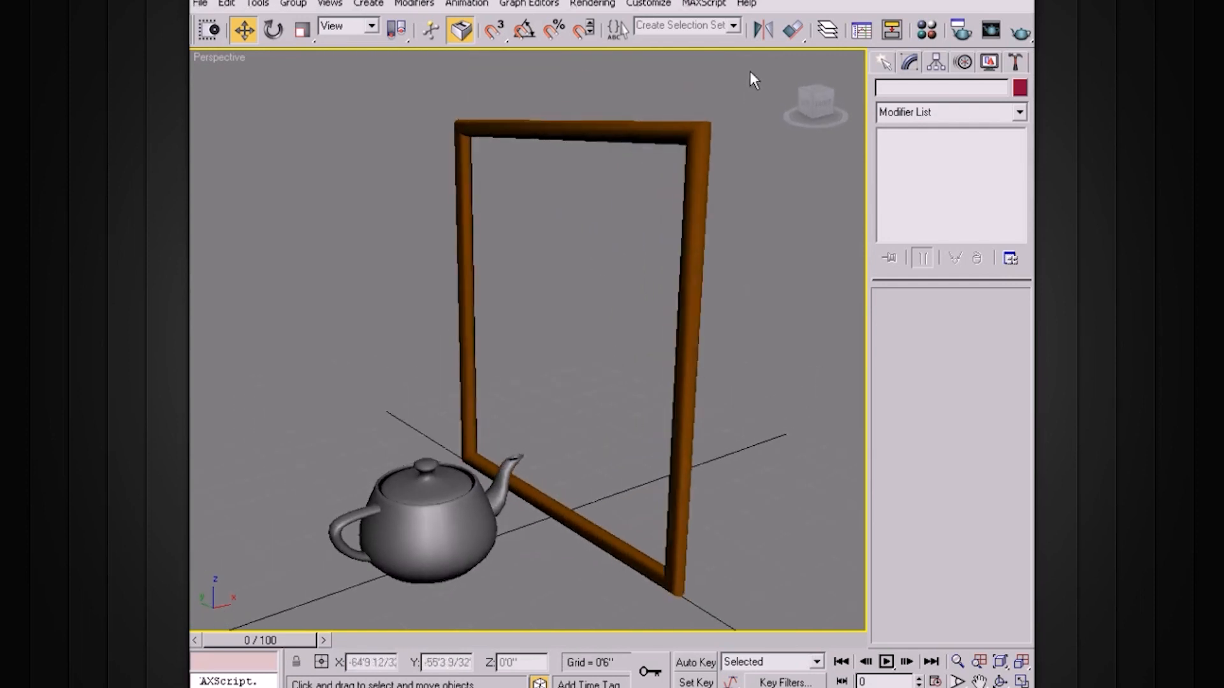
click(764, 32)
click(363, 456)
click(449, 509)
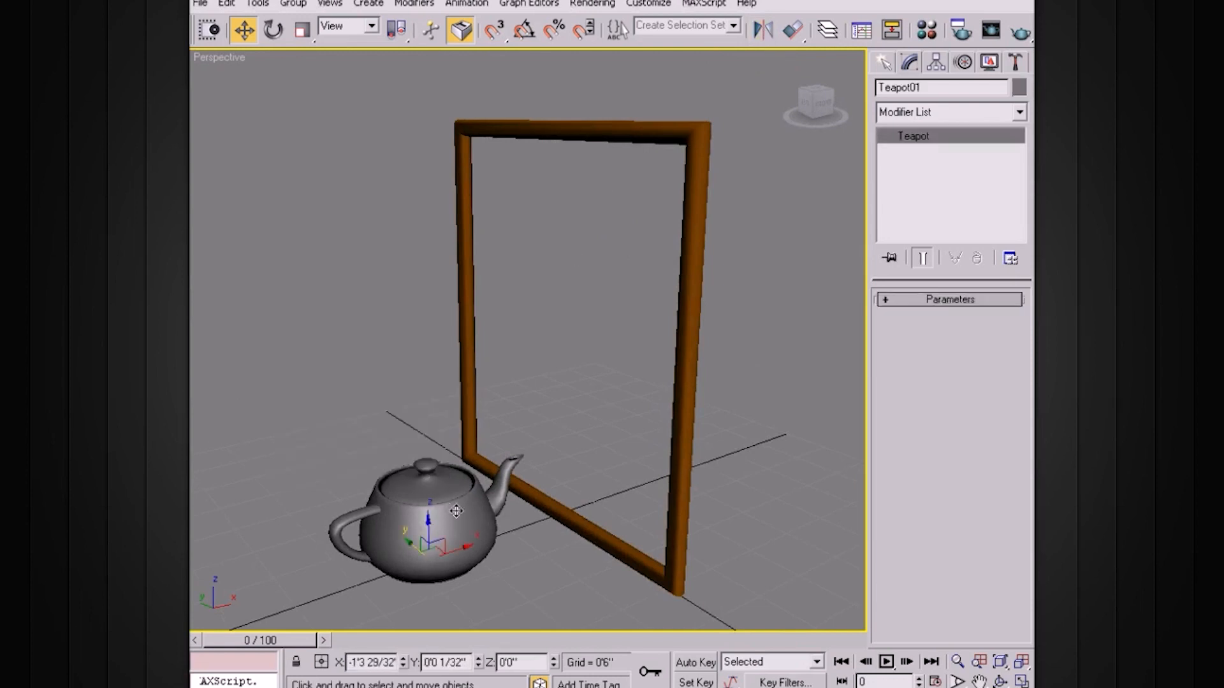
click(765, 35)
drag(572, 200, 773, 68)
click(855, 352)
click(259, 4)
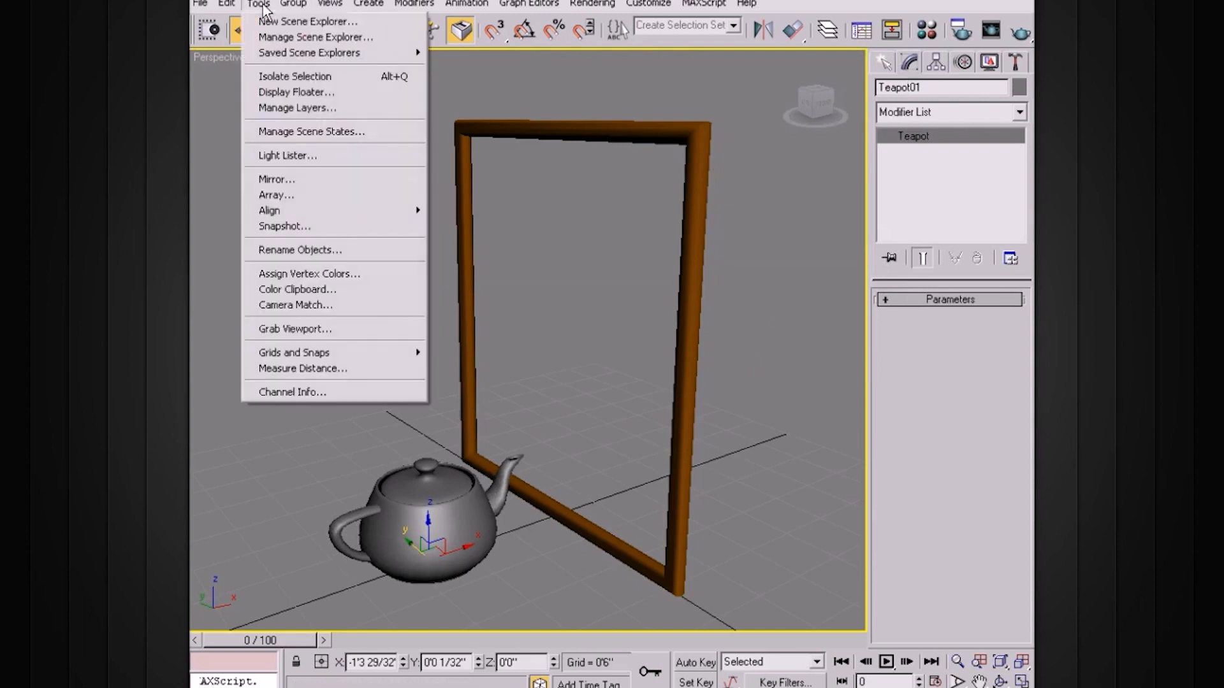
click(282, 178)
drag(613, 185, 841, 151)
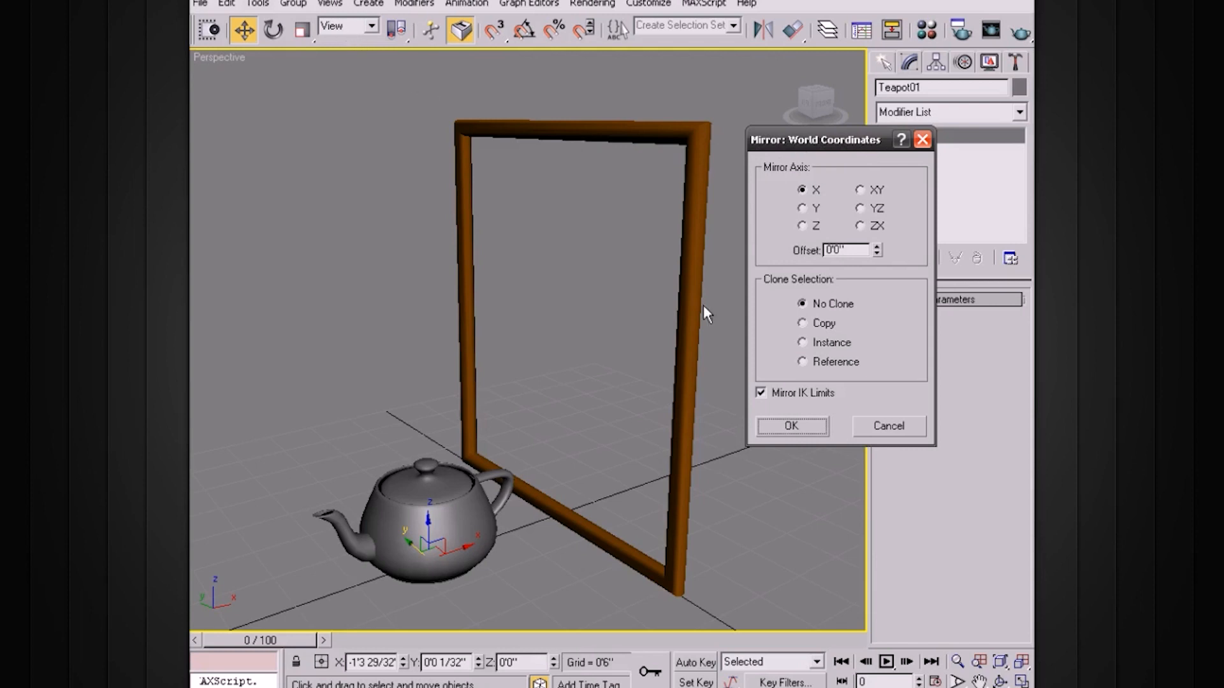
click(897, 427)
Try mirroring the teapot in the Local reference coordinate system, cancel it, and return the coordinate system to View.
click(356, 25)
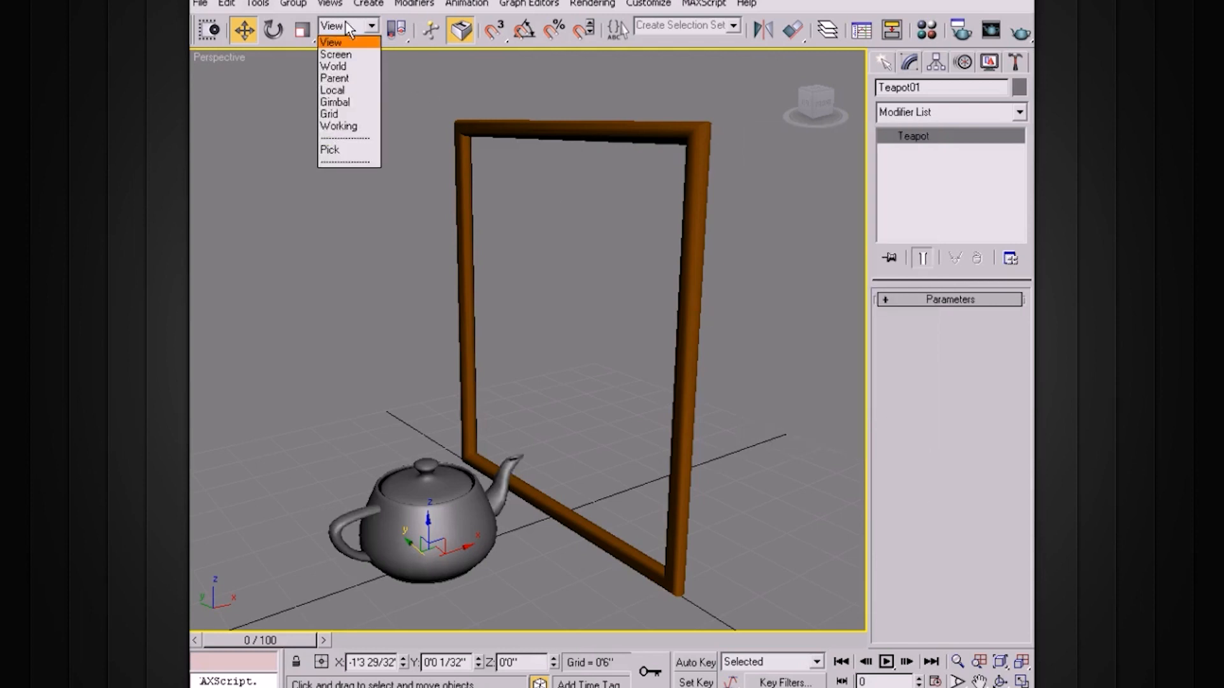
click(333, 90)
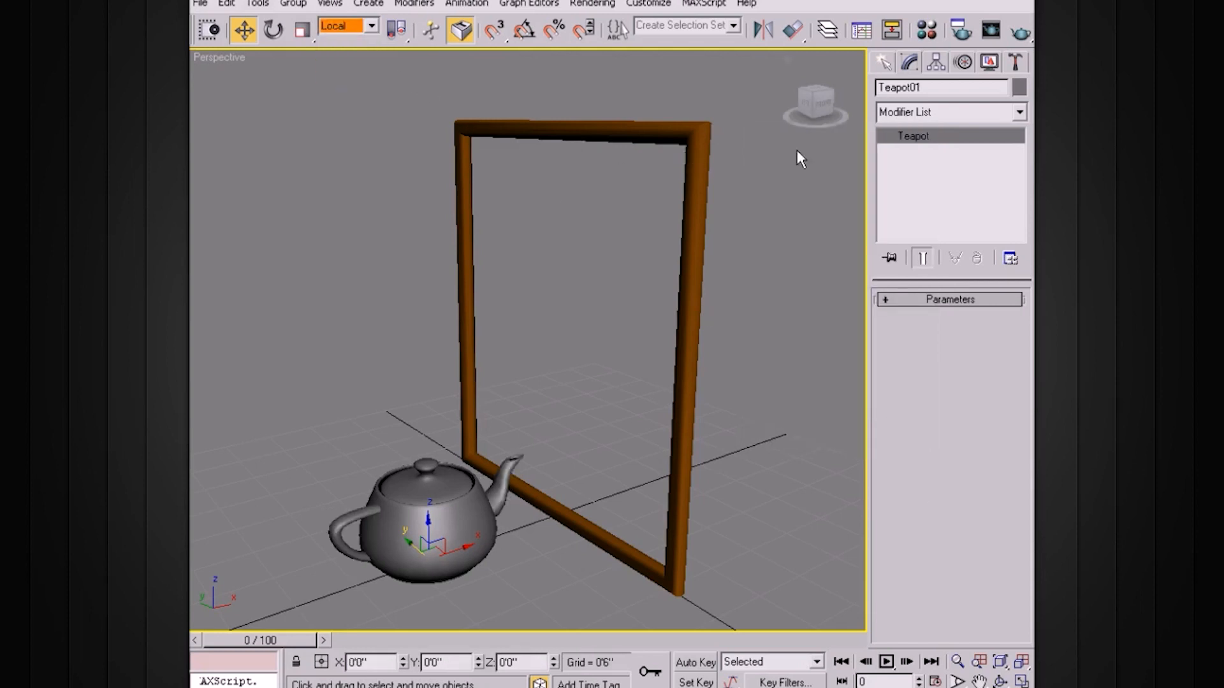
click(762, 29)
drag(549, 186, 752, 155)
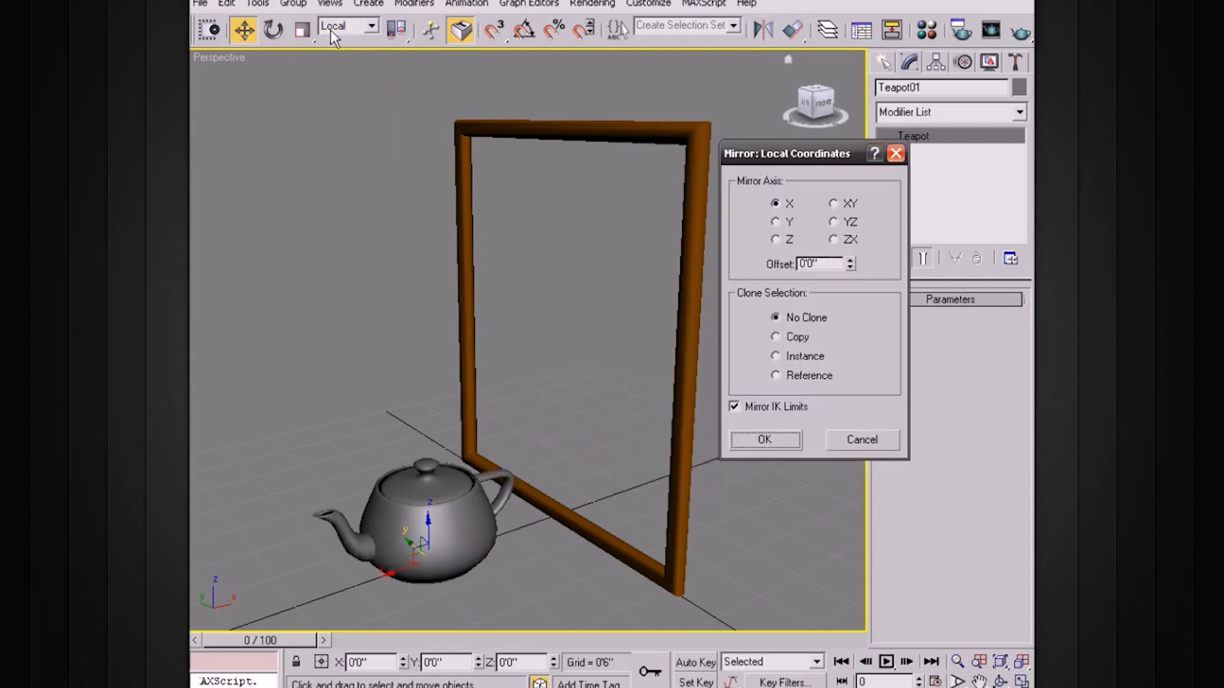
drag(844, 157, 841, 140)
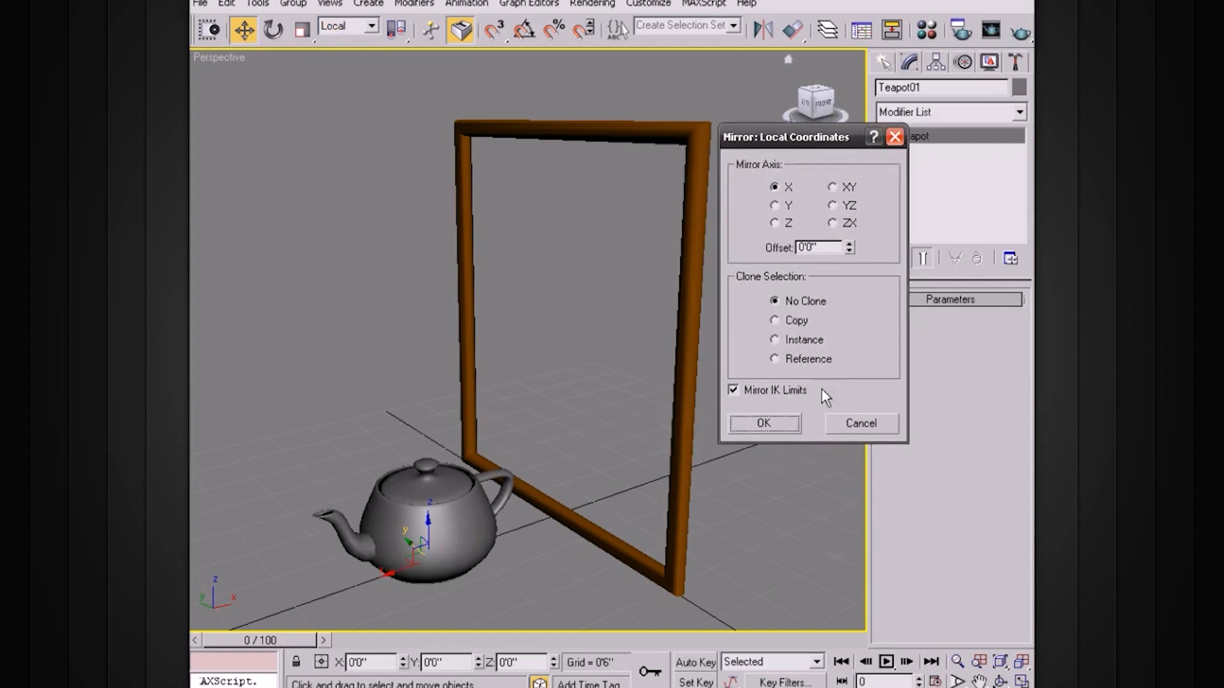
click(858, 422)
click(353, 26)
click(357, 39)
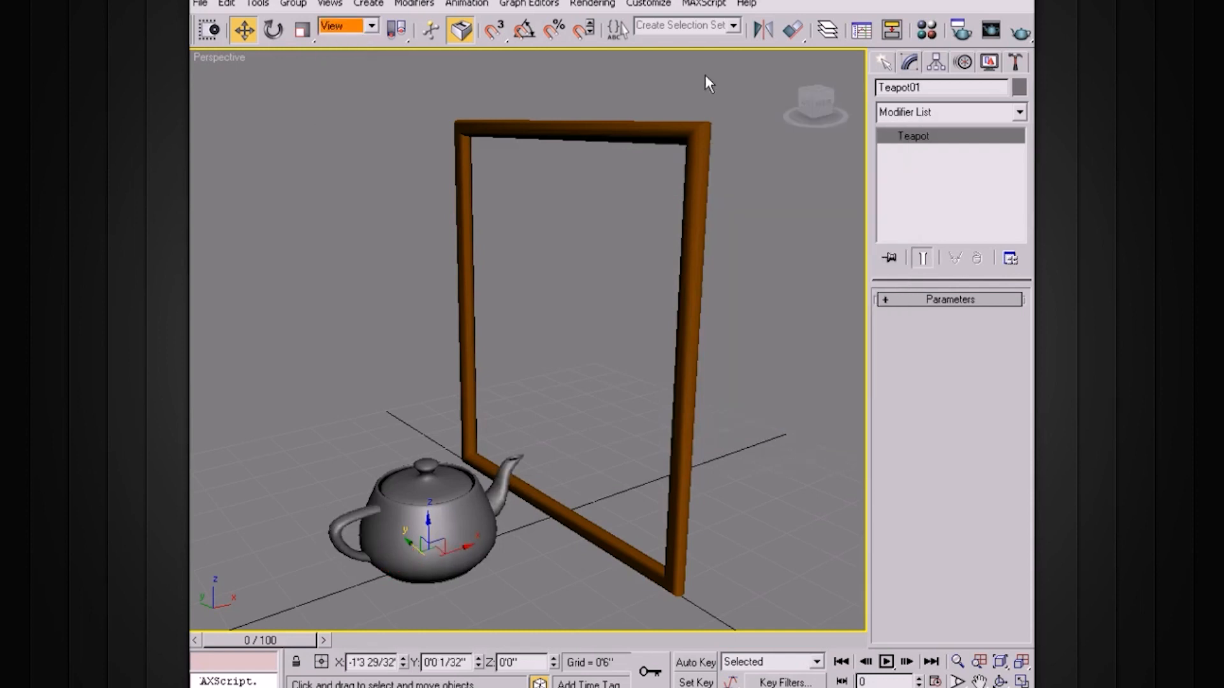
Start a Mirror of the teapot in World coordinates and preview it on the Y, Z, X, XY and YZ axes.
click(763, 30)
drag(602, 194, 796, 124)
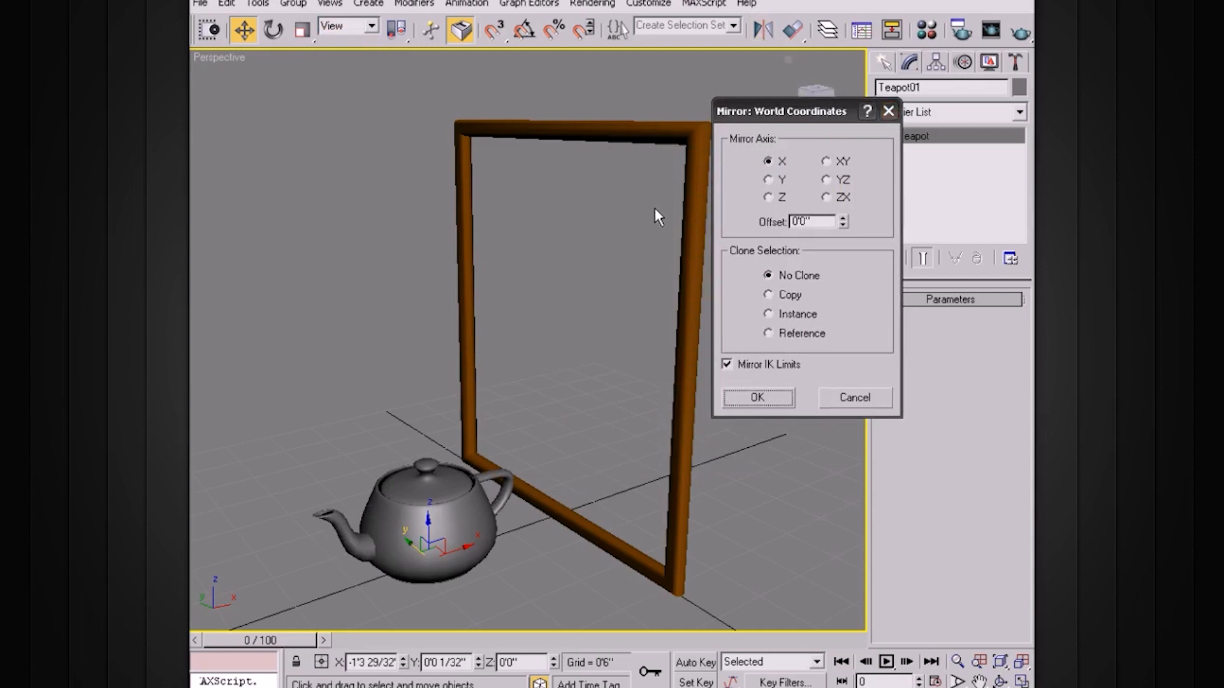
drag(791, 111, 824, 90)
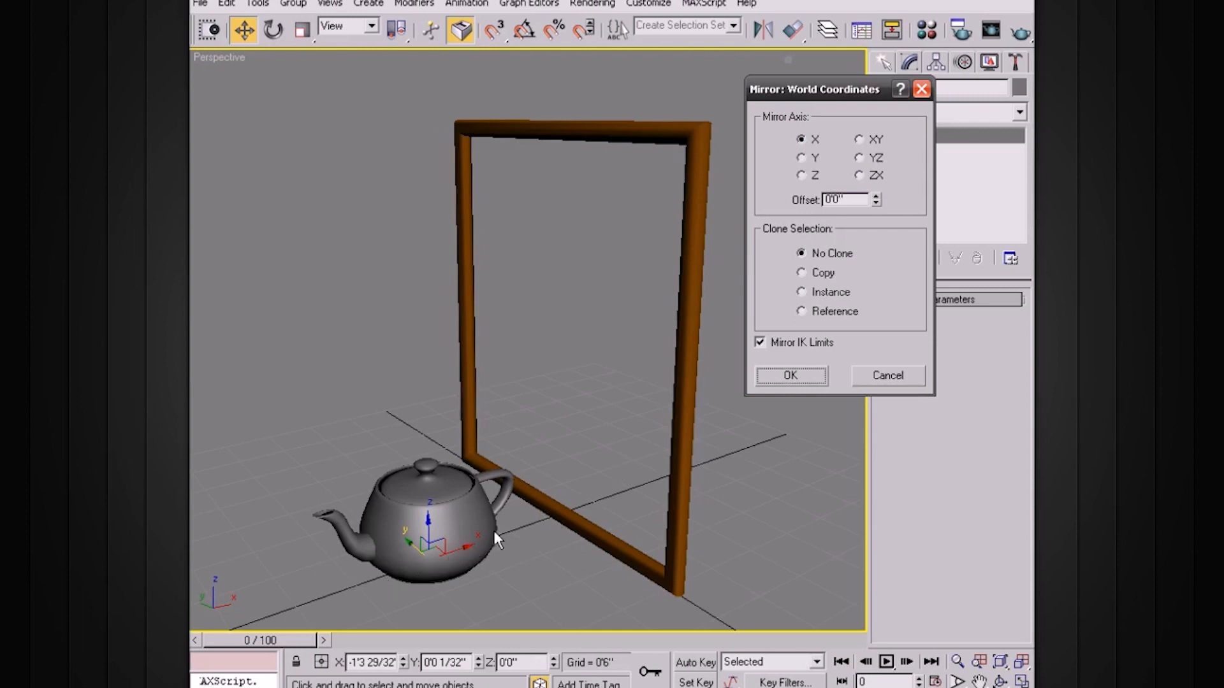
click(807, 158)
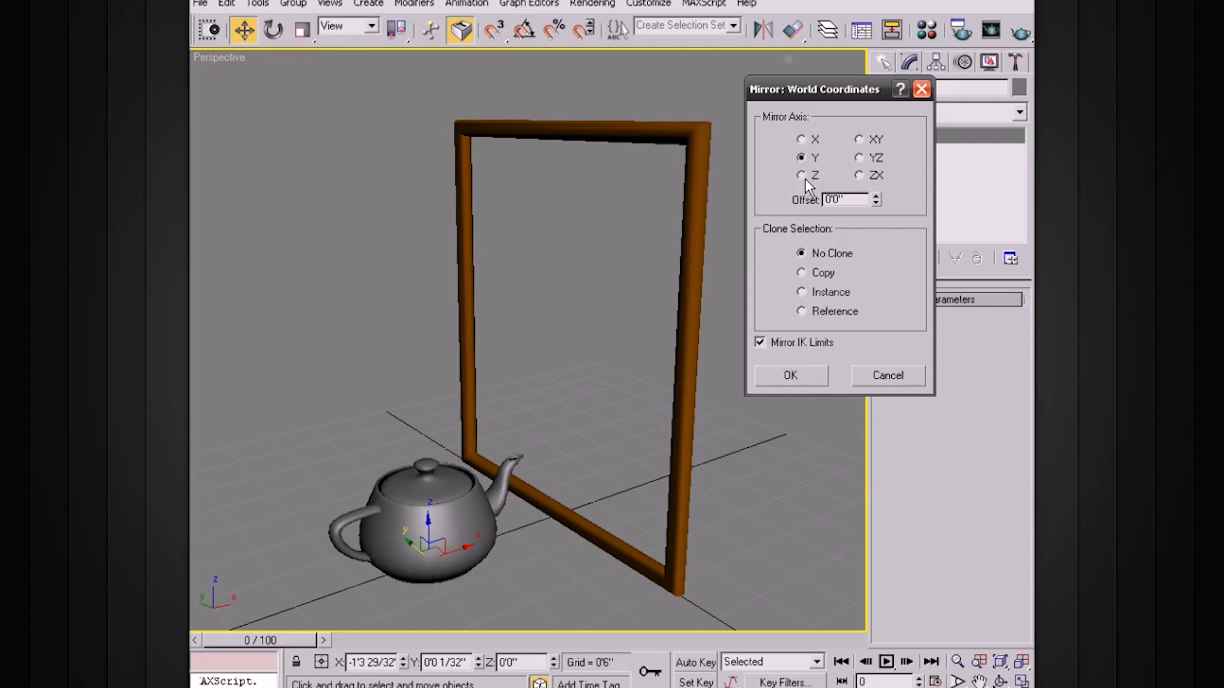
click(804, 176)
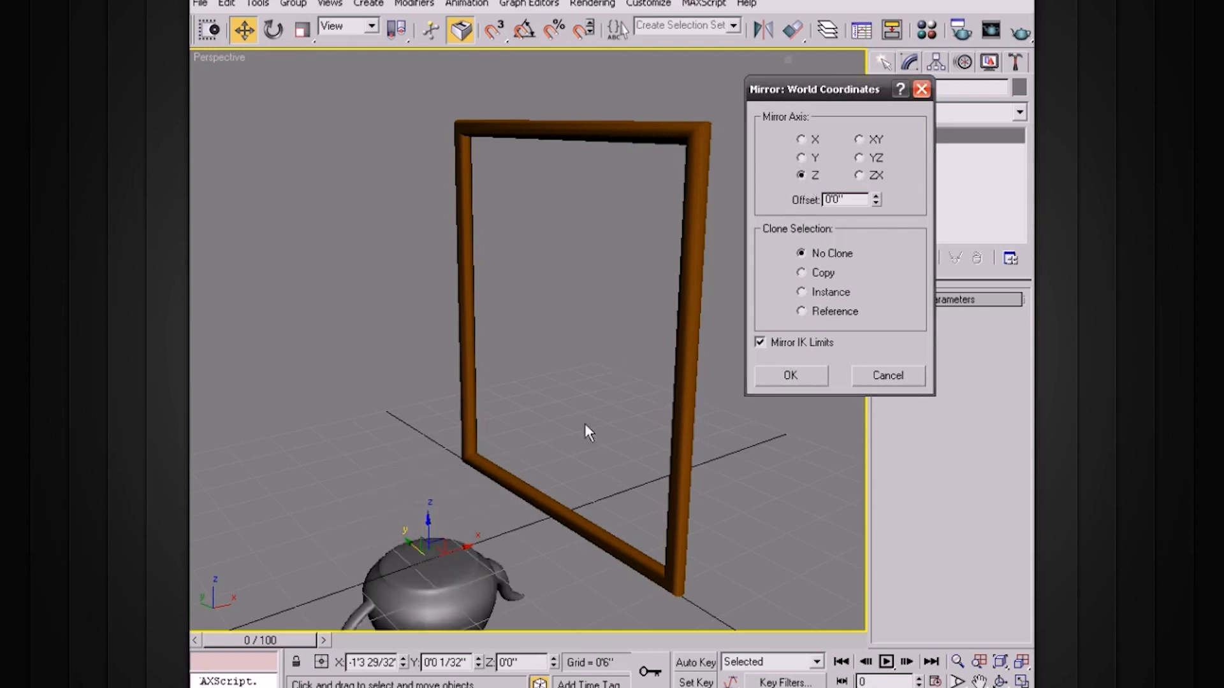
click(804, 158)
click(802, 139)
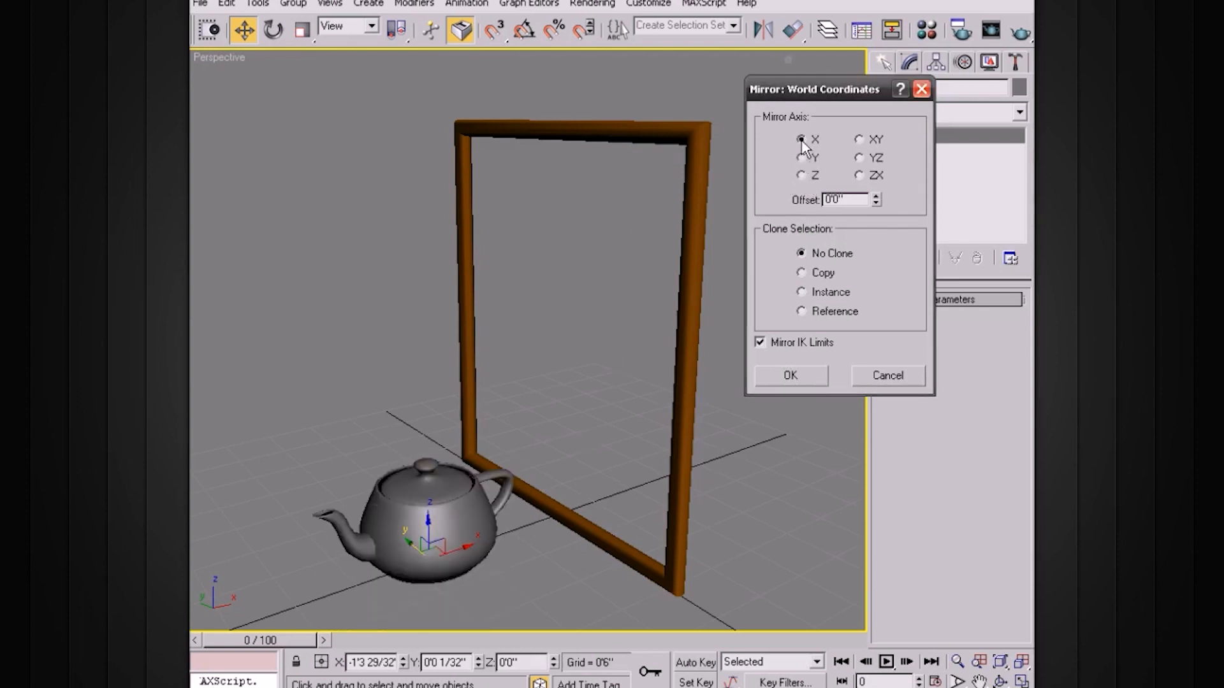
click(864, 140)
click(869, 158)
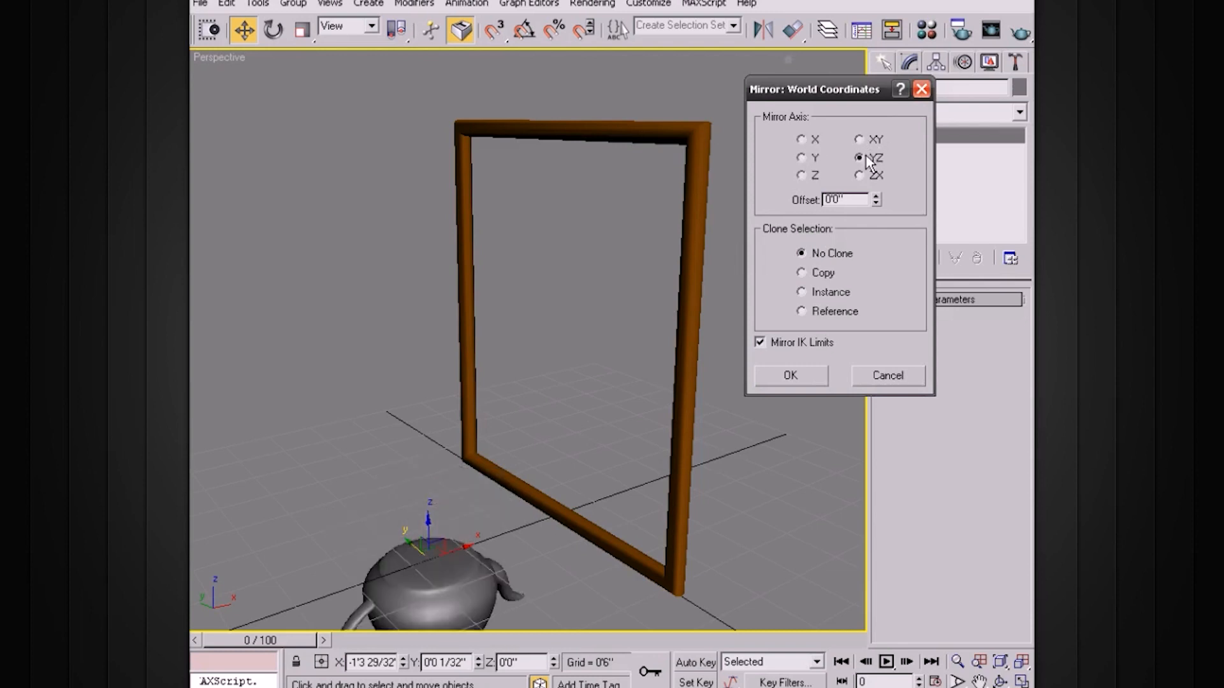
Compare the teapot's no-clone mirror previews on the single axes with those on the YZ and ZX pairs.
click(804, 158)
click(804, 177)
click(860, 158)
click(803, 158)
click(860, 176)
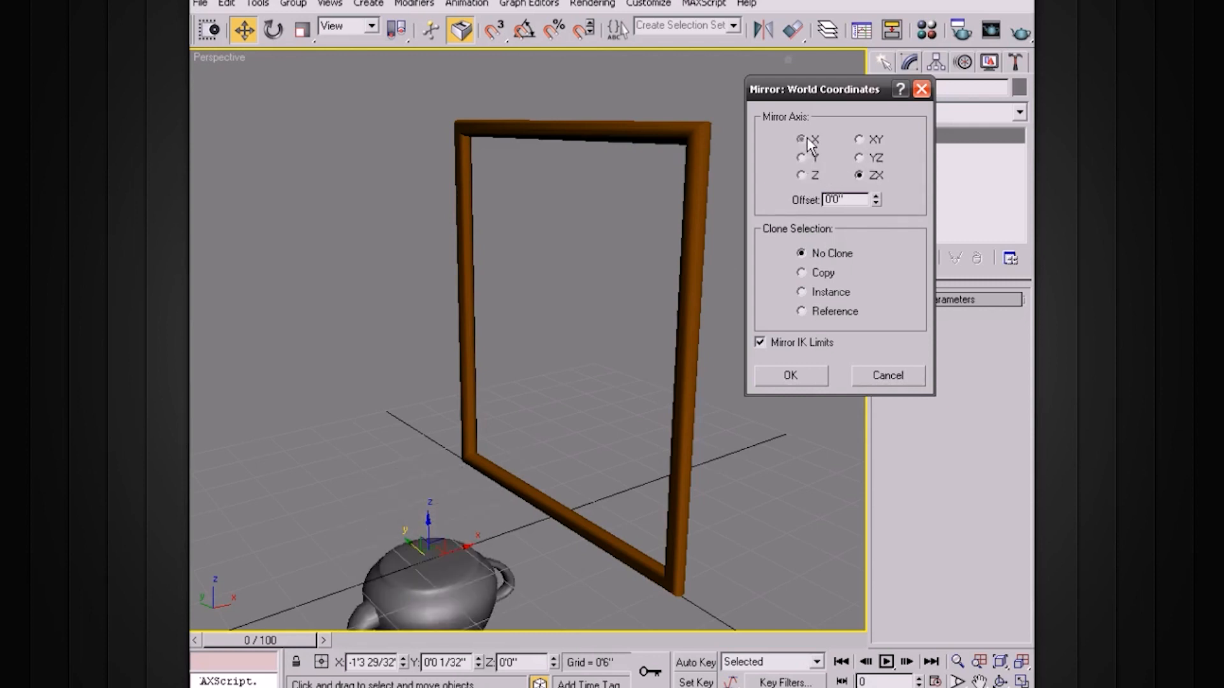
click(804, 139)
click(803, 157)
click(802, 174)
click(860, 158)
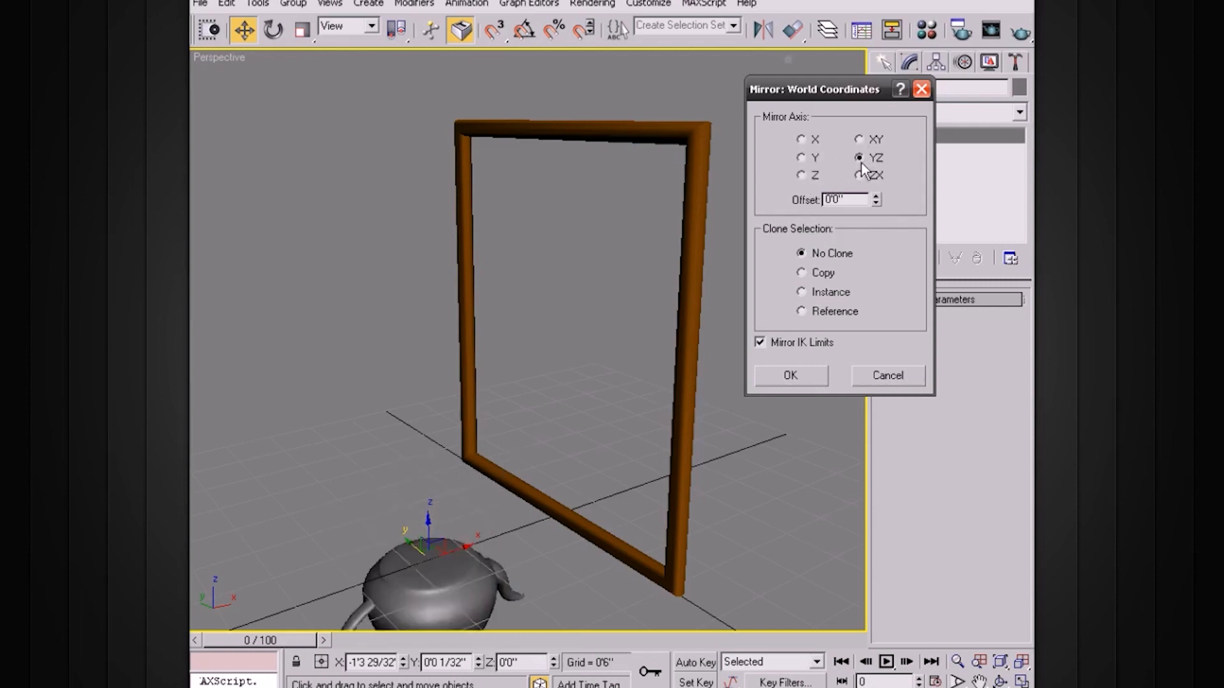
click(806, 141)
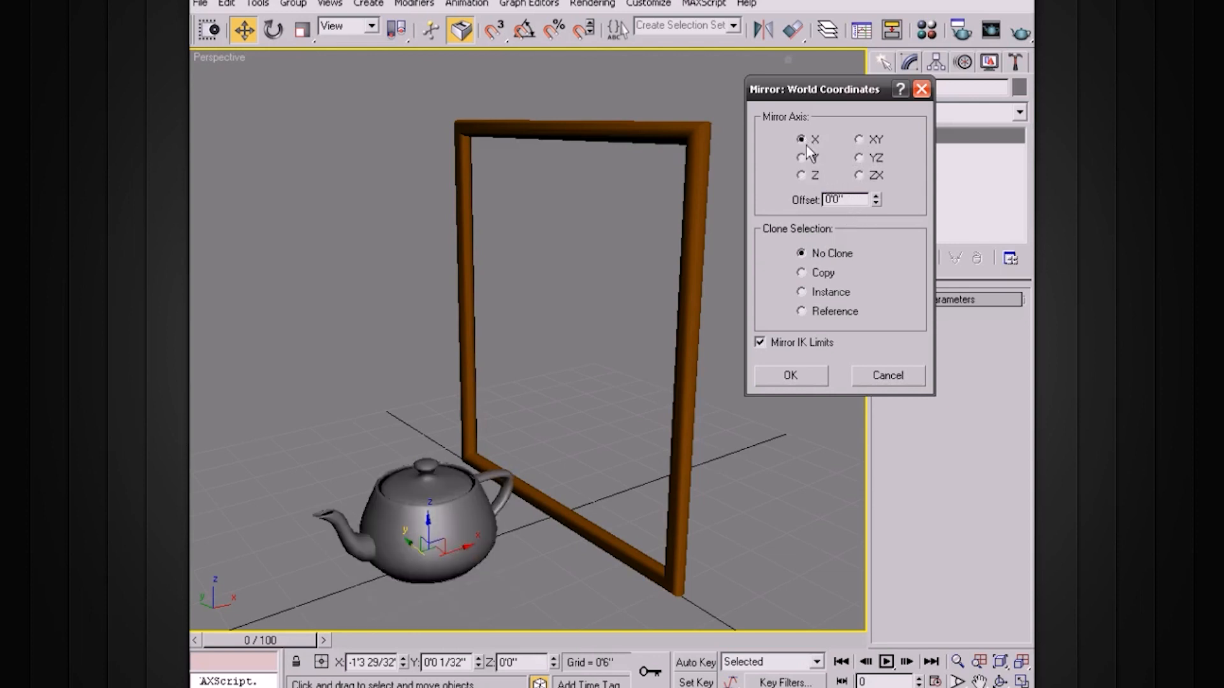
Preview the teapot's mirror on the Z axis with an offset of -0'0 17/32", and reset the offset to 0.
click(800, 176)
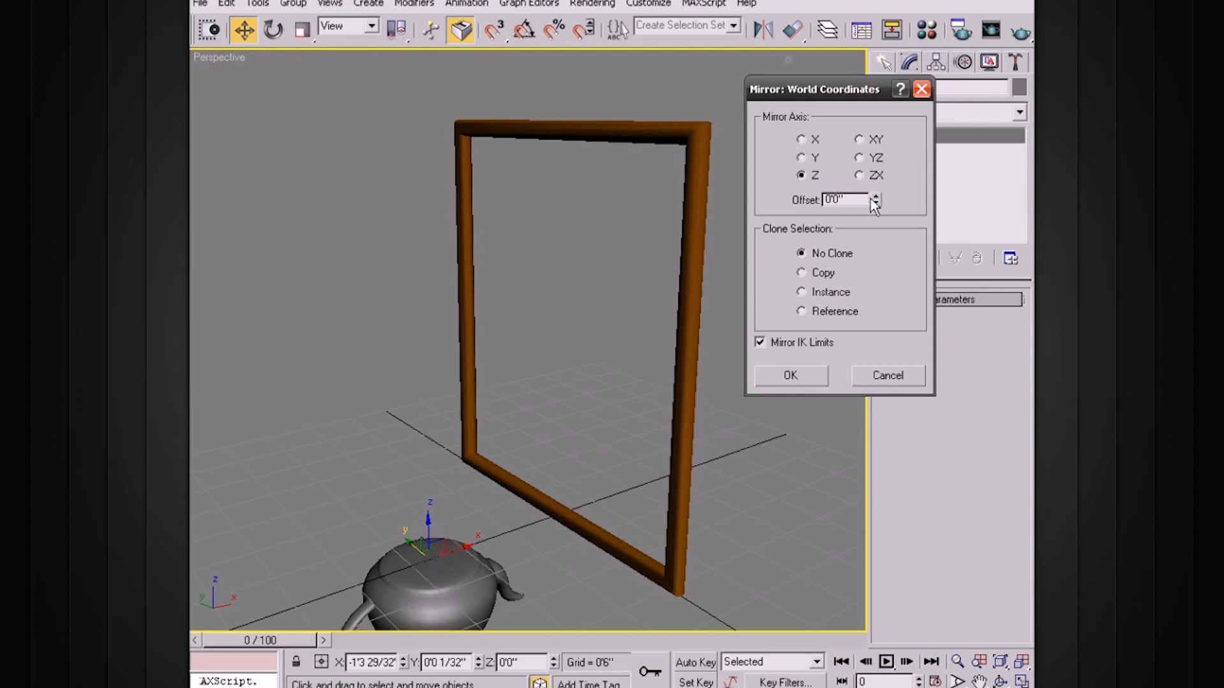
drag(874, 197, 908, 189)
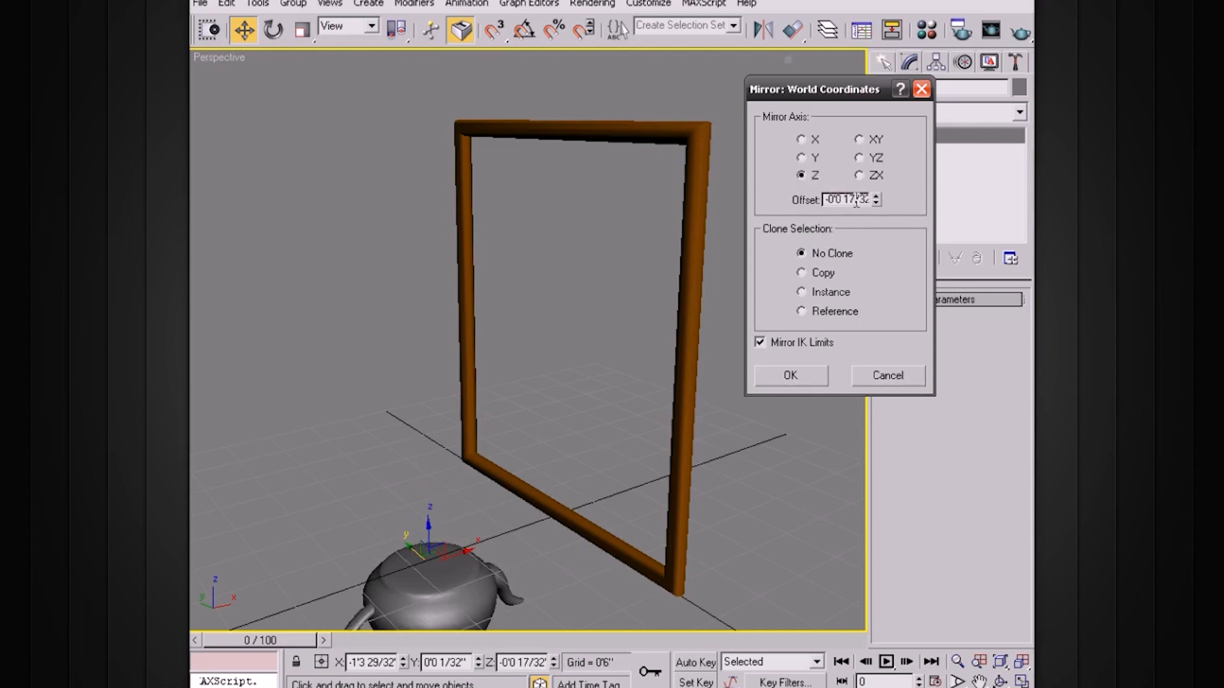
drag(825, 199, 890, 194)
text(0)
key(Return)
Preview the teapot's mirror on the Y axis with an offset of 0'0 8/32", and reset the offset to 0.
click(802, 158)
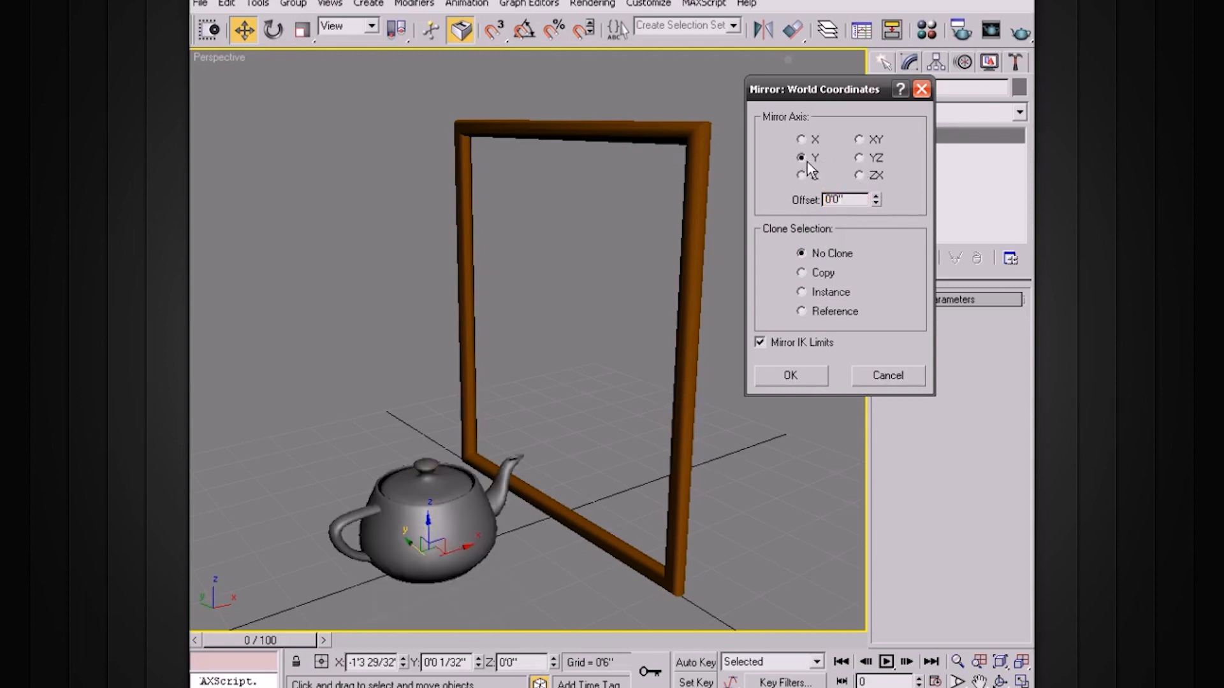
drag(878, 201, 936, 217)
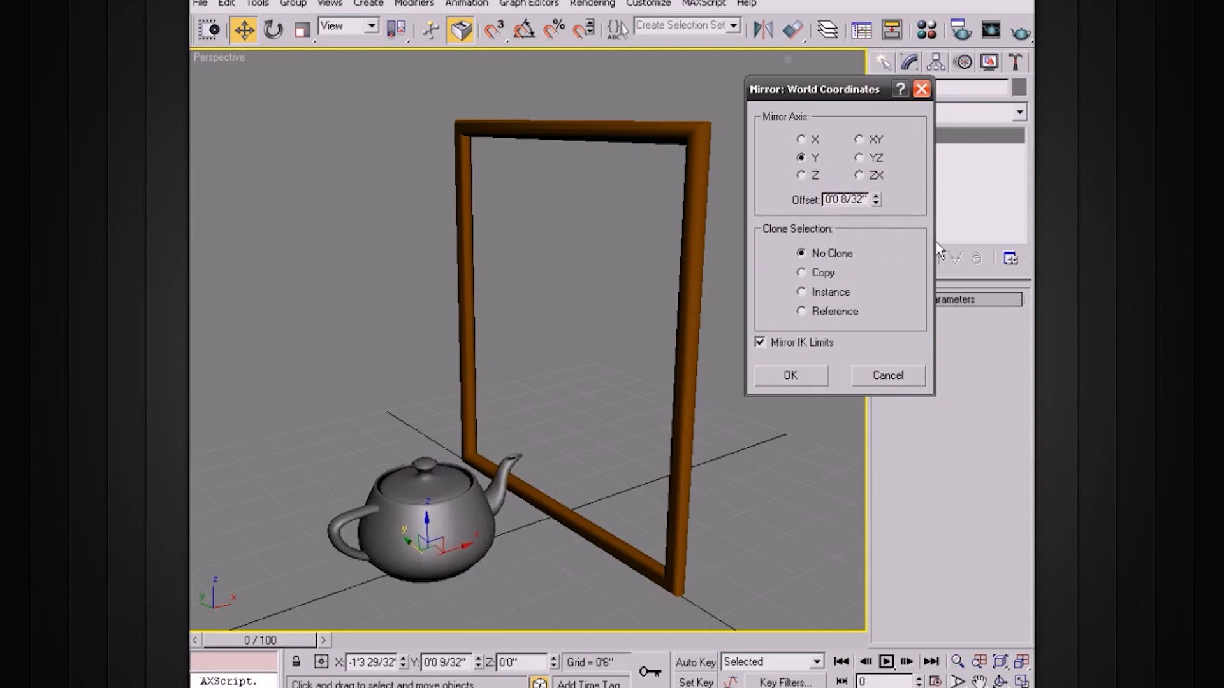
drag(866, 198, 808, 193)
text(0)
key(Return)
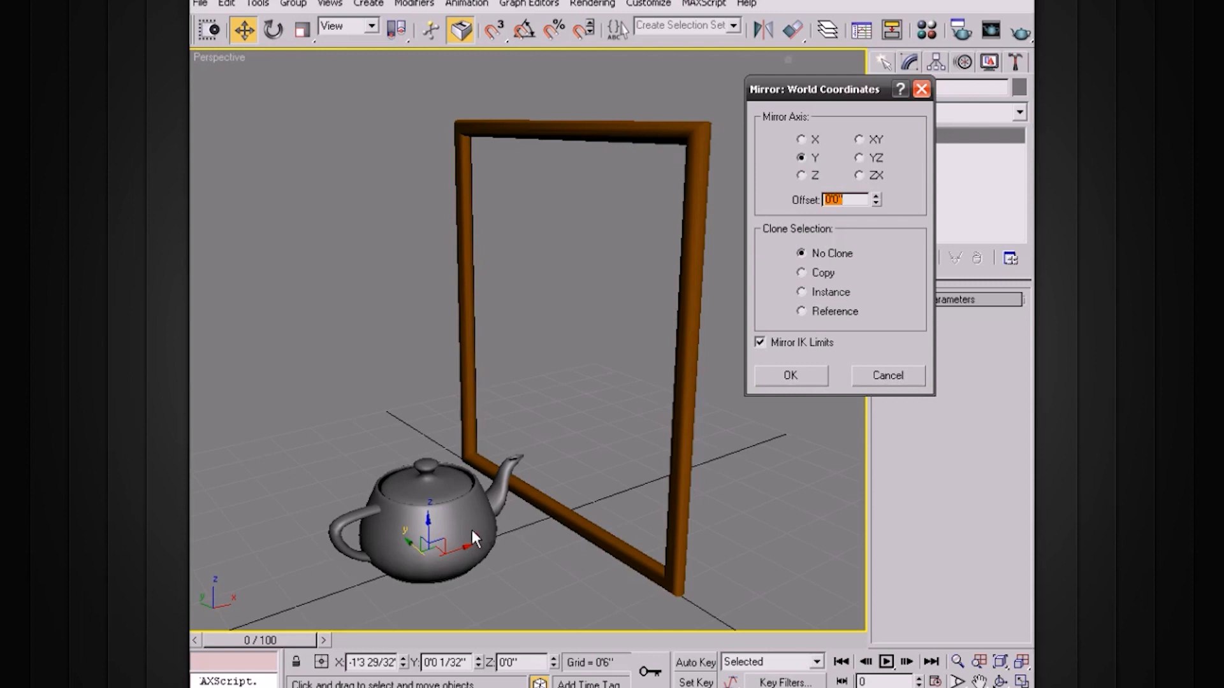
Set the mirror's clone selection to Copy and preview the copied teapot on the Z, ZX and X axes.
click(801, 272)
click(801, 176)
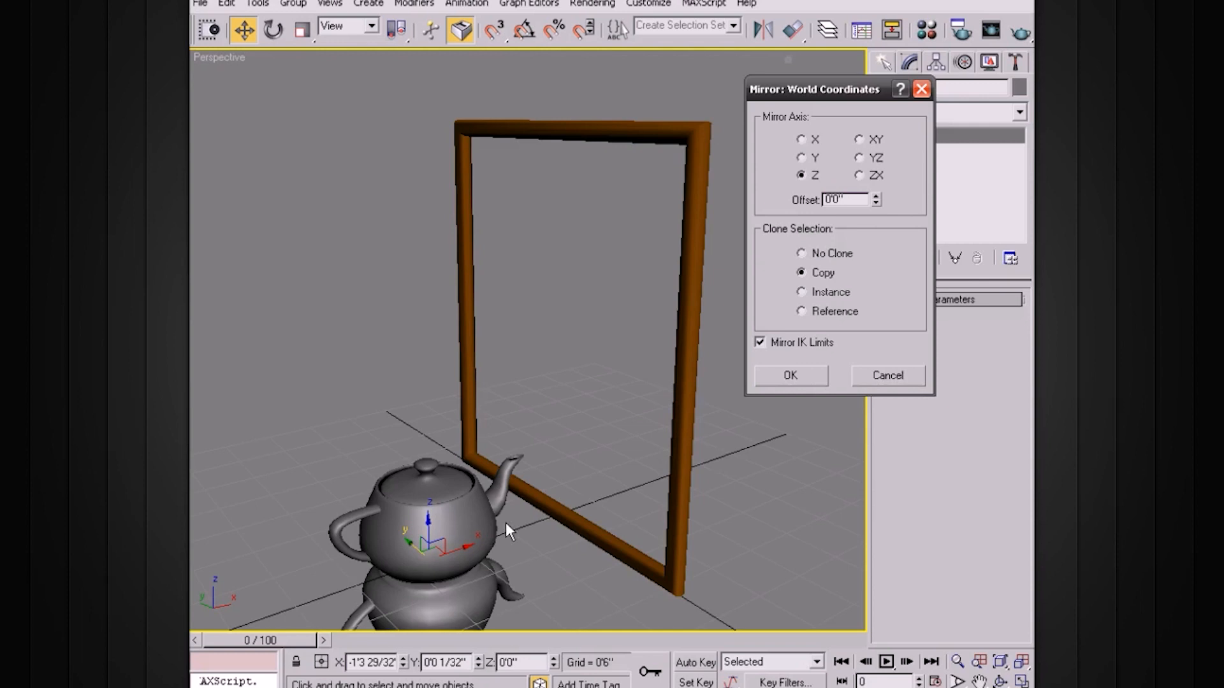
click(859, 175)
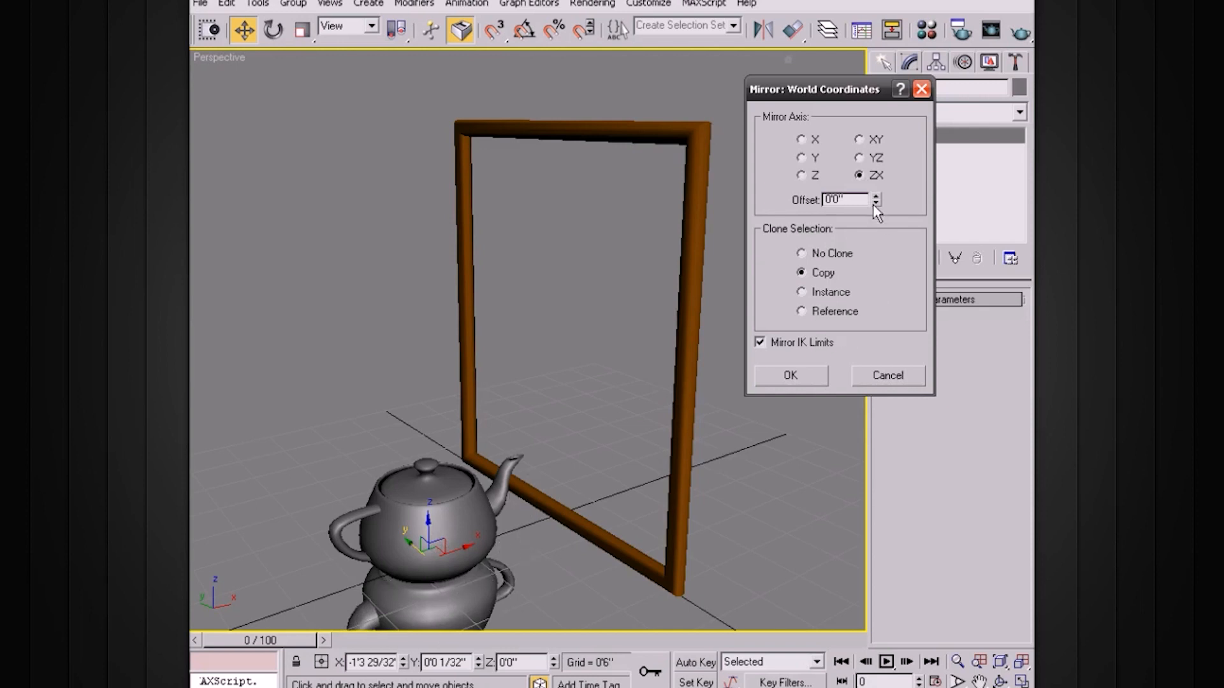
click(802, 175)
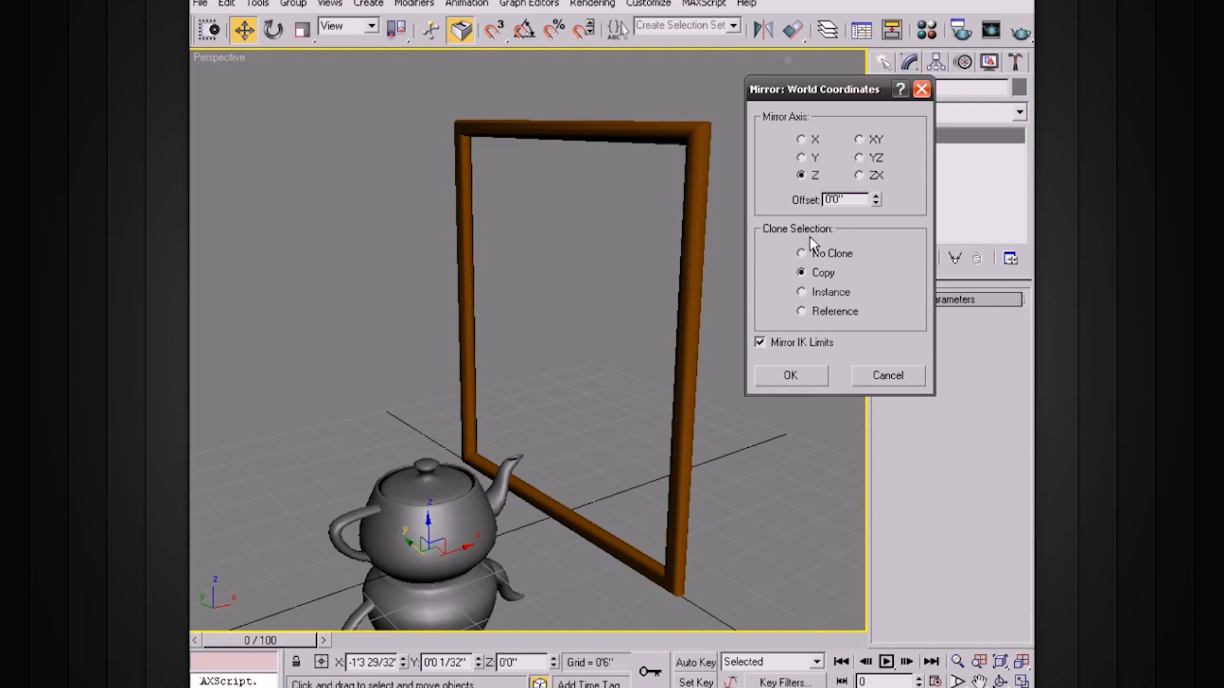
click(802, 139)
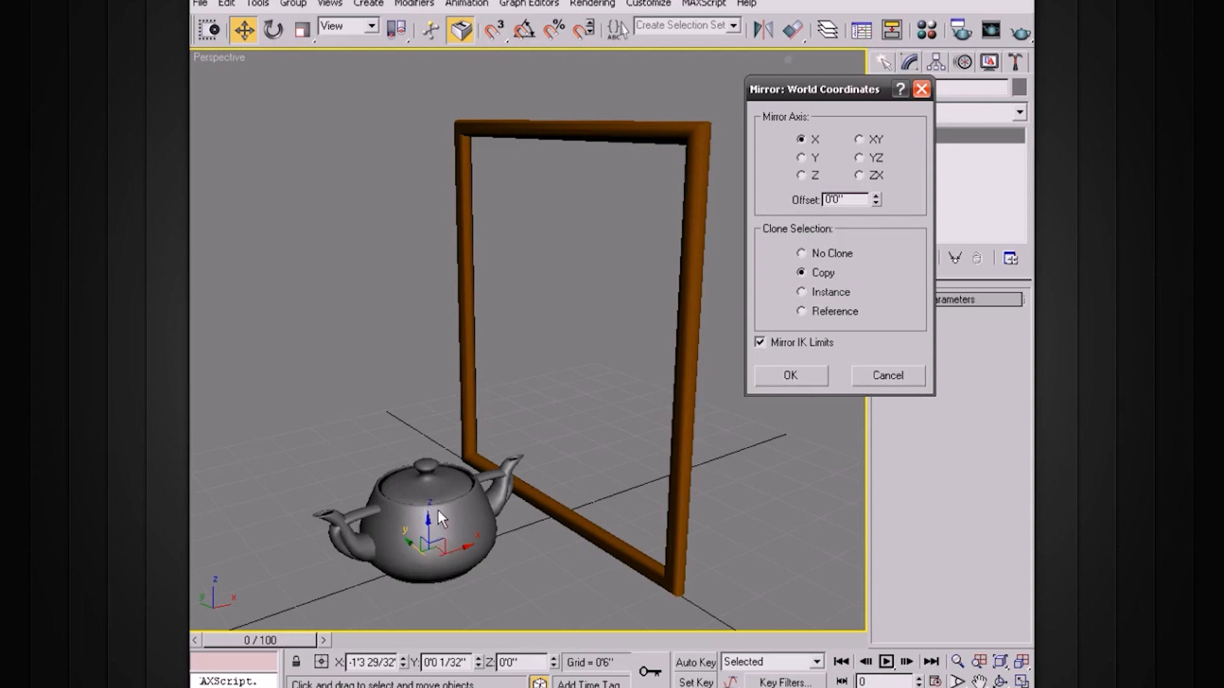
Try offsetting the teapot's X-axis mirrored copy by 2'4 9/32" to beyond the frame, and cancel the mirror.
drag(876, 199, 876, 183)
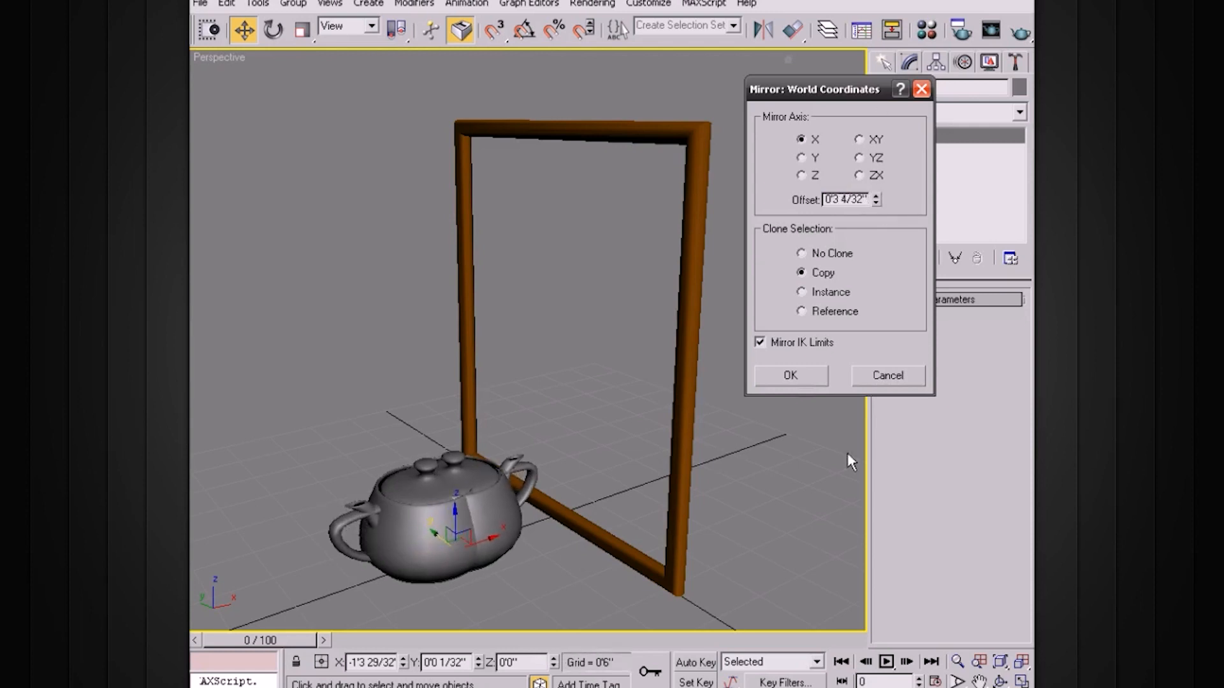
drag(877, 199, 878, 66)
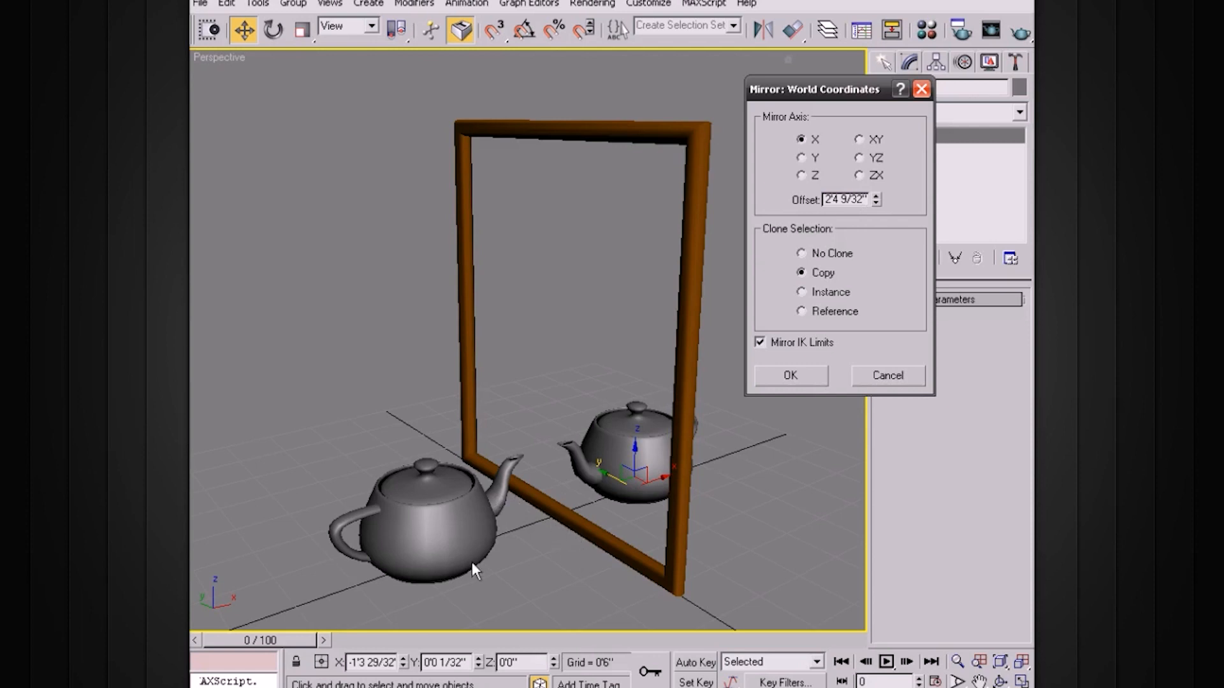
click(887, 376)
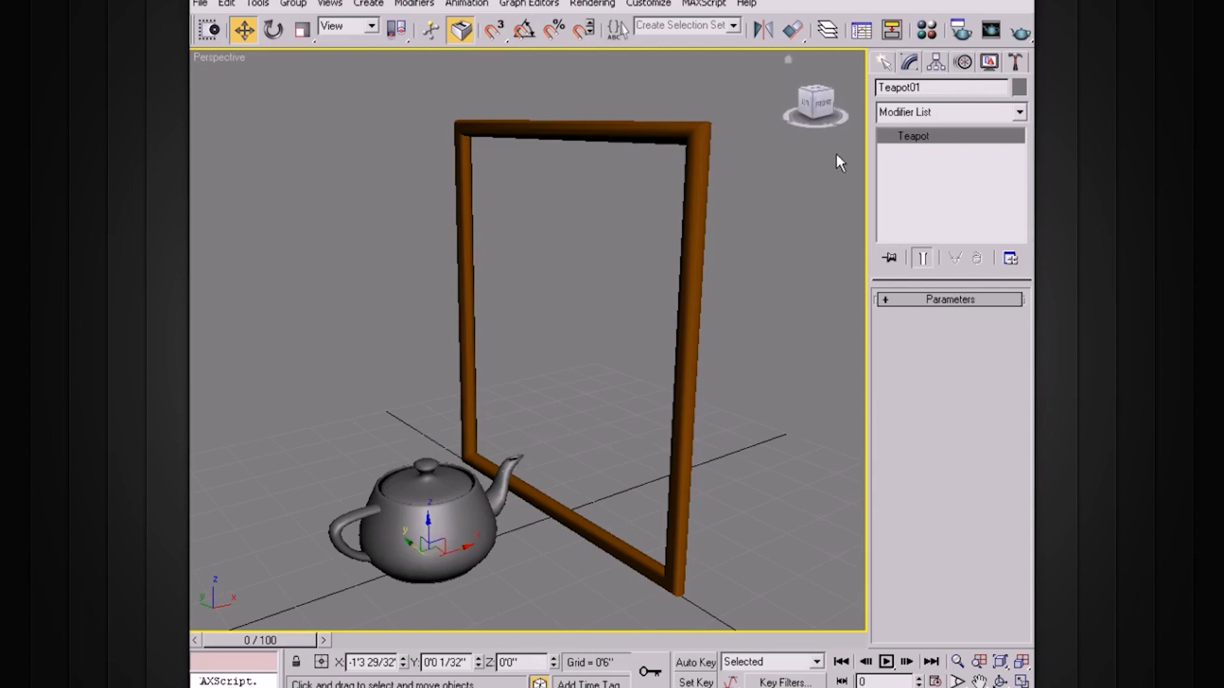
Activate Use Working Pivot in the teapot's hierarchy pivot settings.
click(936, 61)
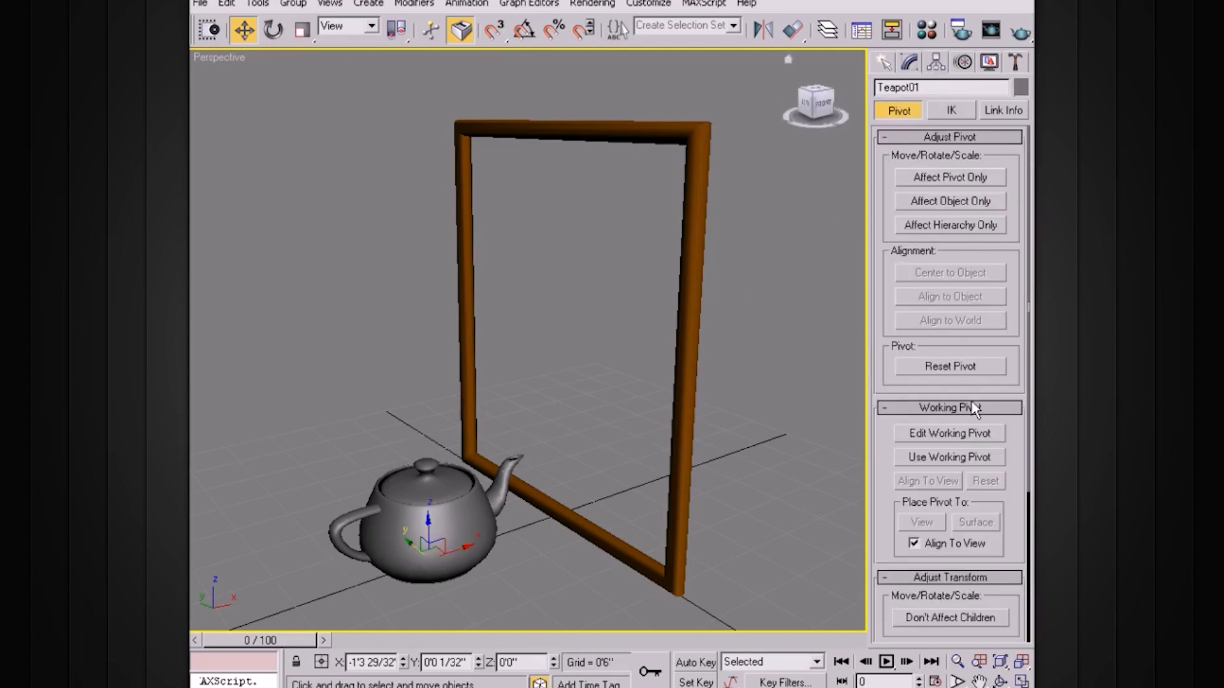
click(947, 456)
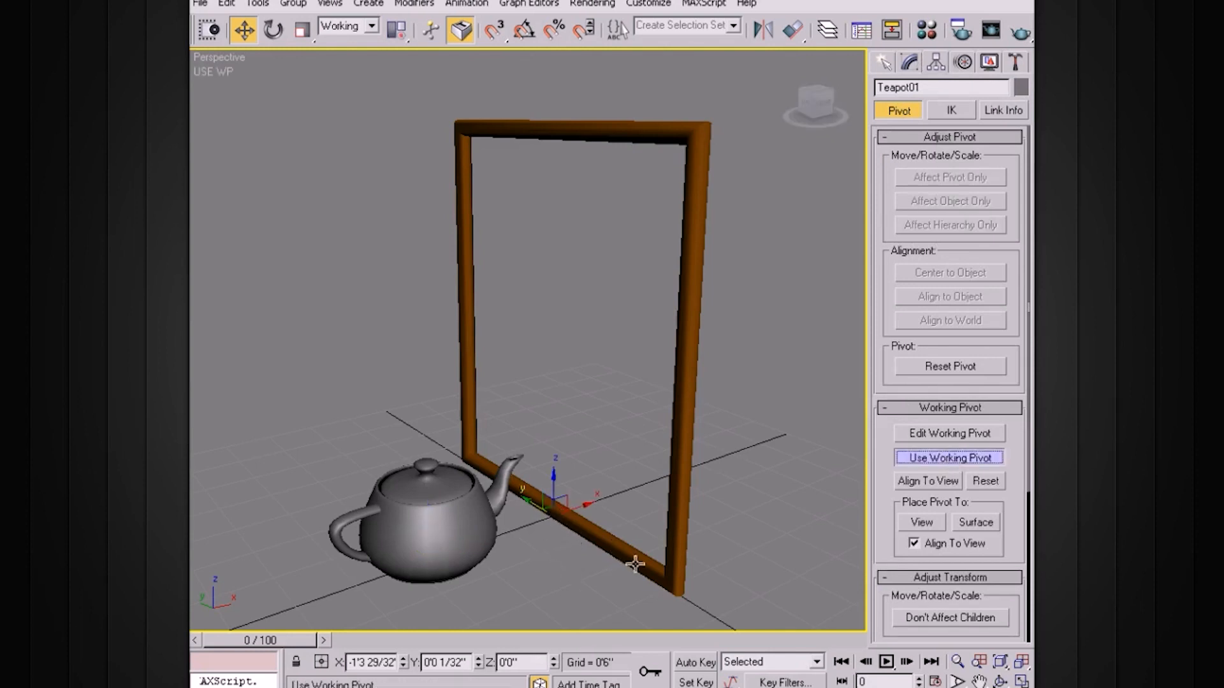
Mirror the teapot as a copy on the X axis across the frame, using working pivot coordinates.
click(763, 29)
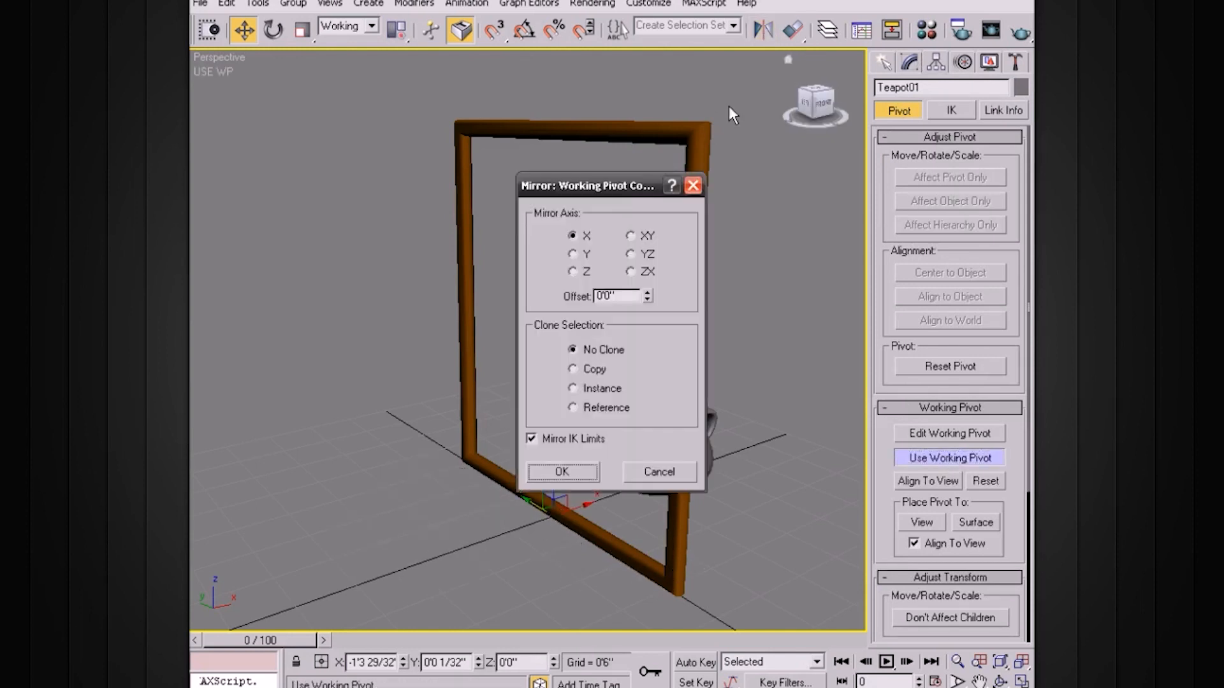
drag(625, 198, 814, 149)
click(784, 320)
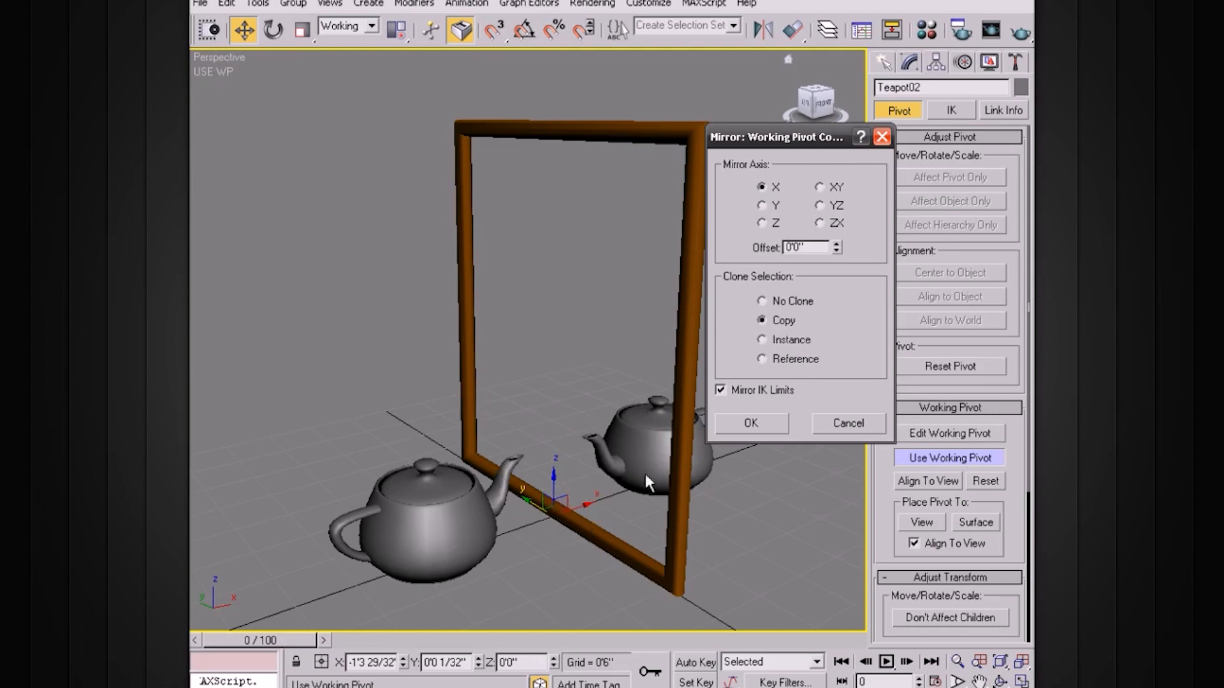
click(752, 421)
alt+middle_drag(744, 418, 647, 433)
scroll(695, 443, down, 4)
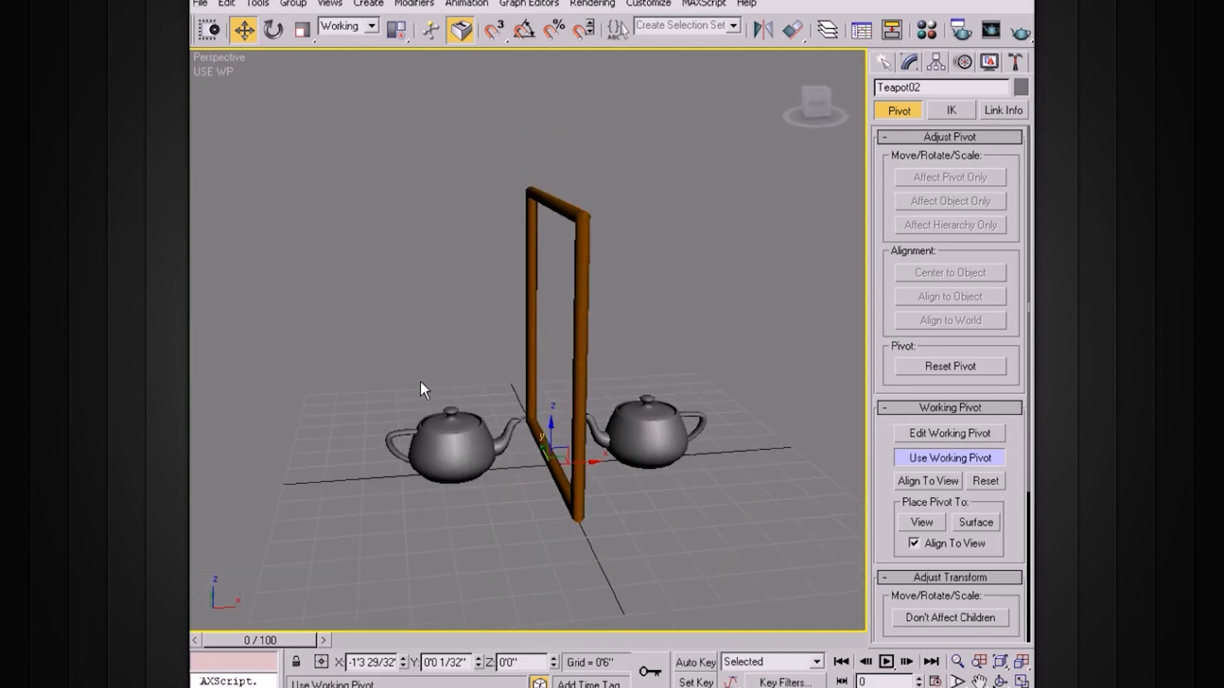
alt+middle_drag(459, 374, 647, 401)
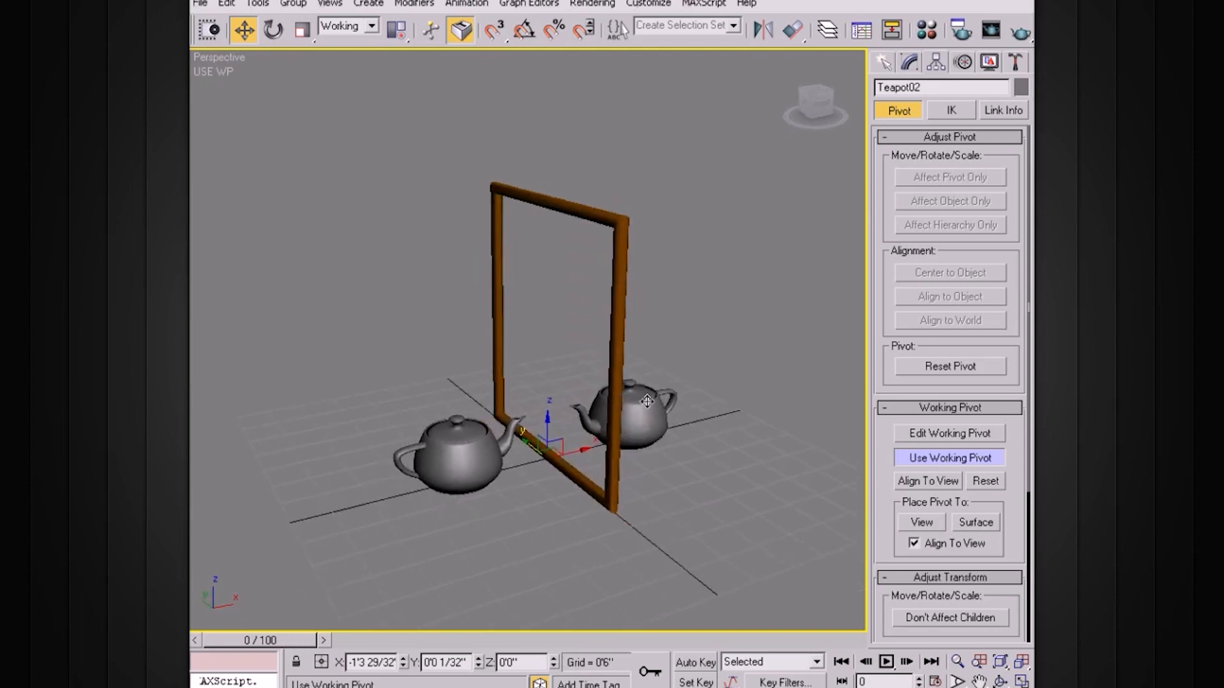
scroll(647, 401, up, 4)
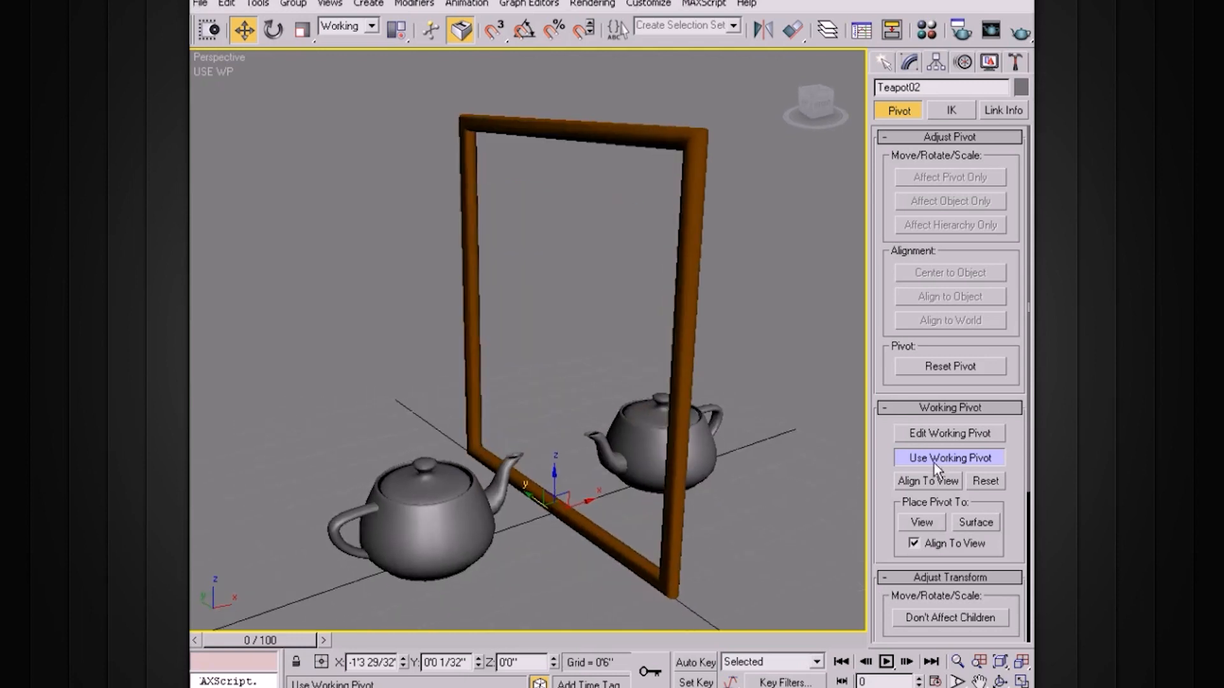
Turn off Use Working Pivot and delete the mirrored teapot copy behind the frame.
click(950, 458)
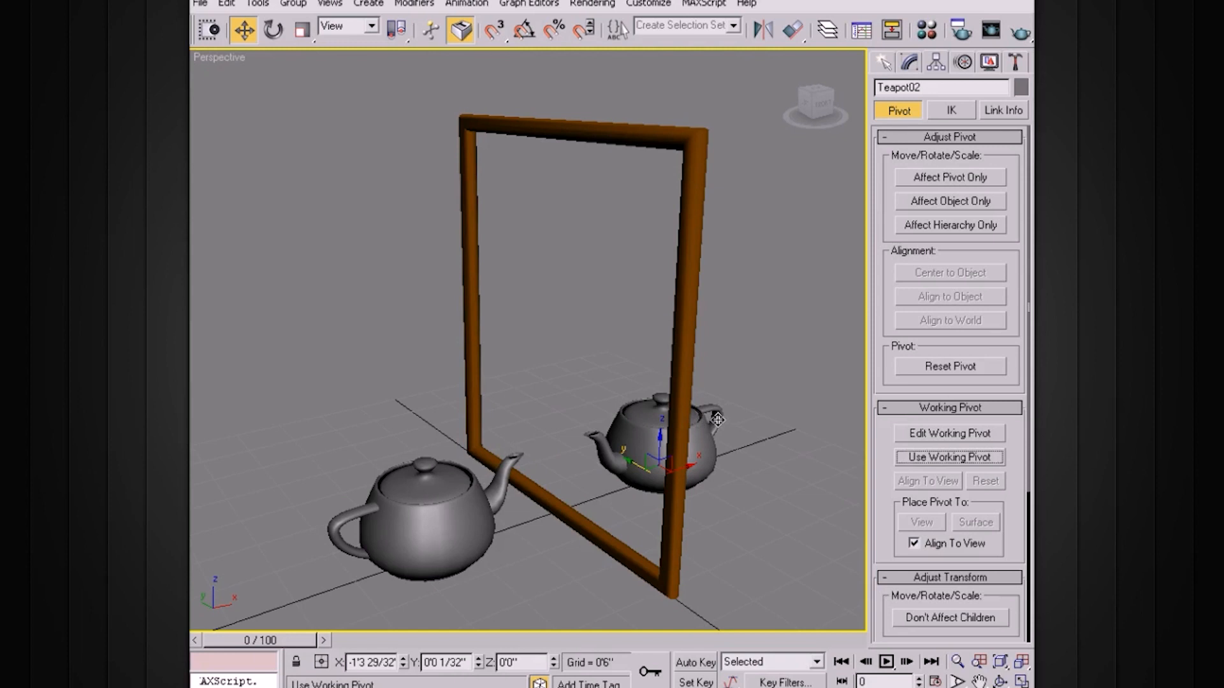
key(Delete)
scroll(617, 396, down, 5)
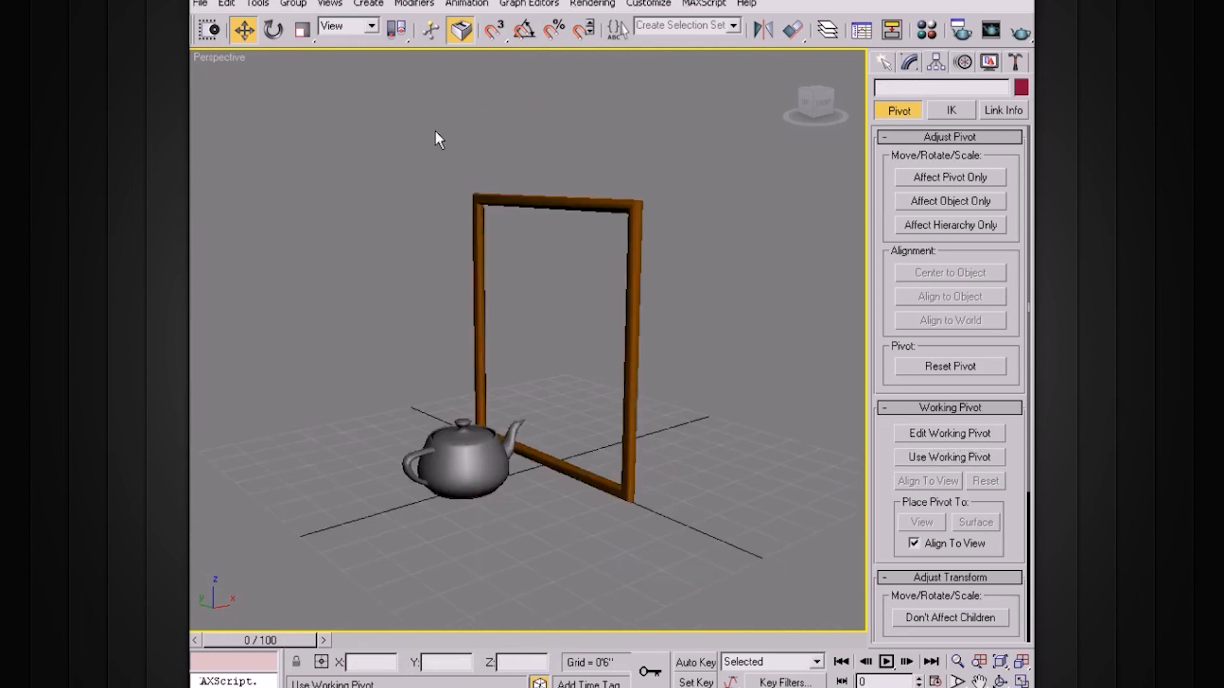
Set the reference coordinate system to Screen.
click(361, 26)
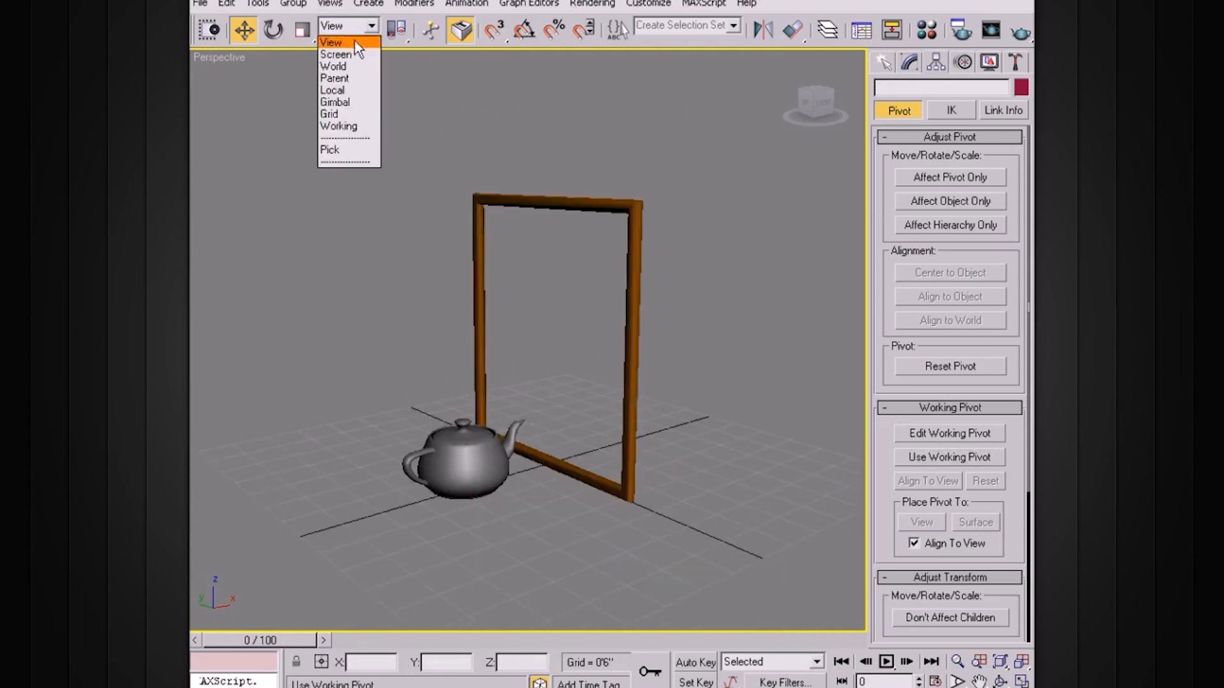
click(350, 51)
alt+middle_drag(485, 274, 552, 300)
Mirror the teapot as a copy on the screen's X axis with an offset of 3'6 22/32".
click(482, 436)
alt+middle_drag(542, 431, 632, 369)
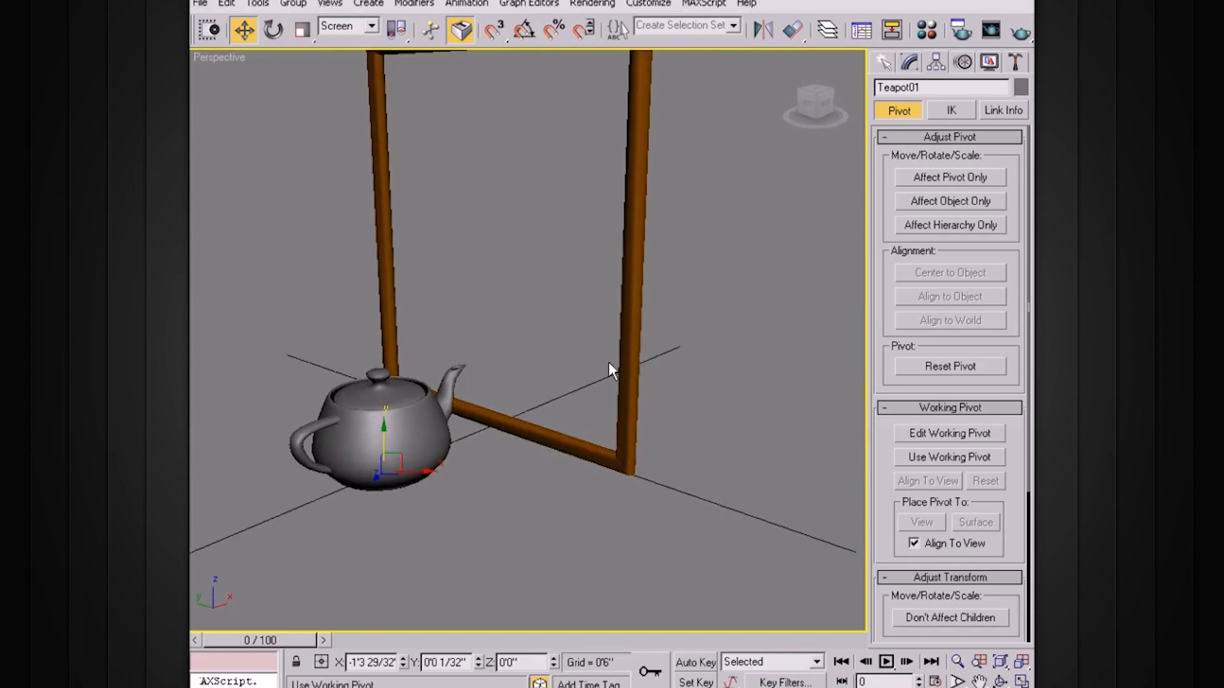
click(763, 29)
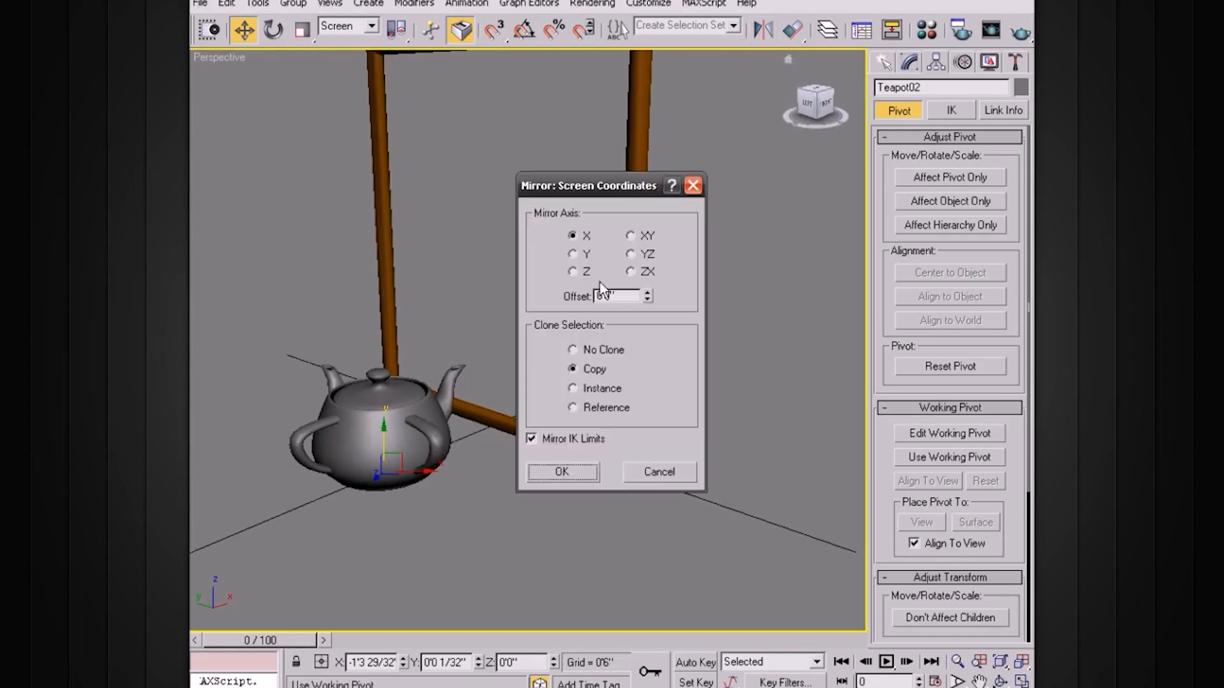
drag(647, 298, 536, 231)
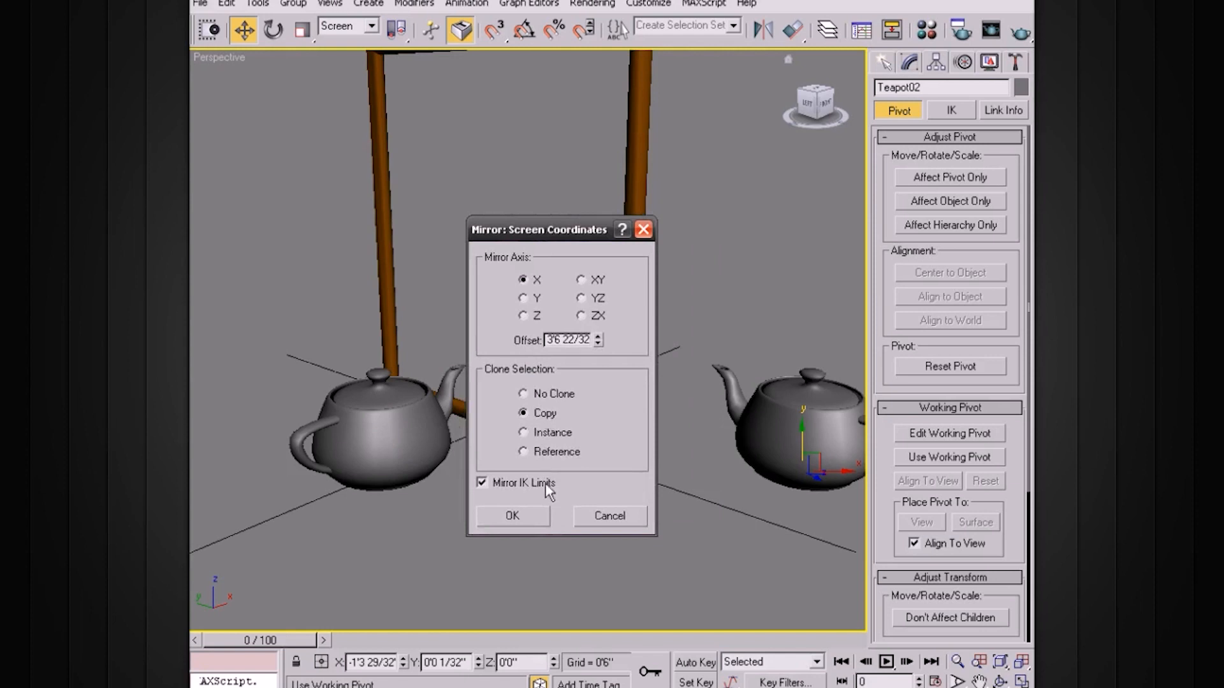
click(510, 514)
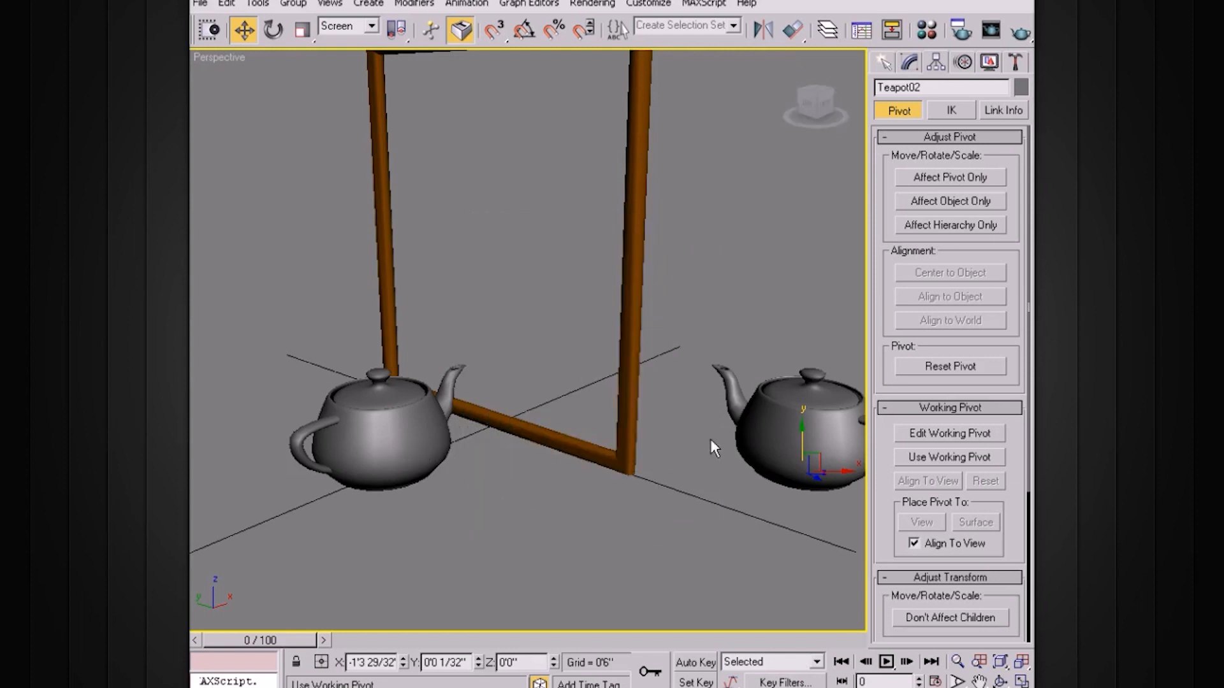
alt+middle_drag(694, 383, 552, 415)
scroll(732, 410, down, 3)
alt+middle_drag(645, 380, 714, 385)
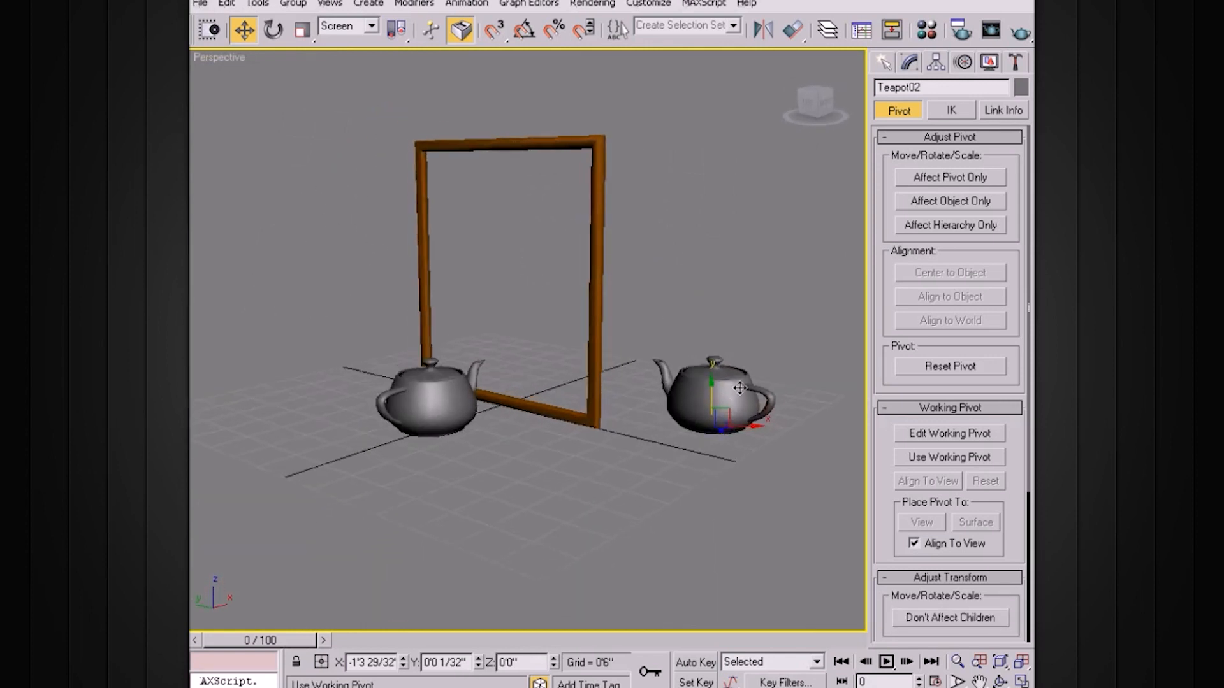
Delete the teapot copy mirrored in screen coordinates.
key(Delete)
alt+middle_drag(640, 353, 610, 333)
scroll(583, 328, up, 3)
Preview the teapot's screen-coordinate mirror on the Y, Z, XY and X axes, and compare No Clone with Copy.
click(467, 392)
click(761, 38)
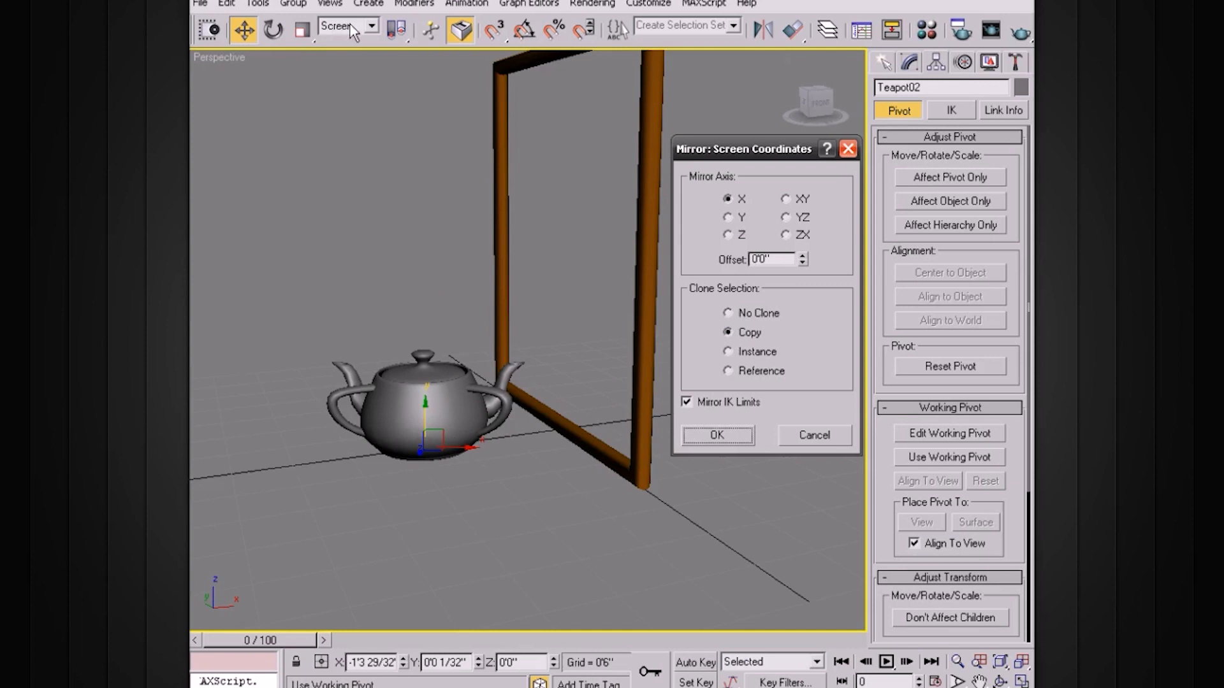
drag(740, 153, 694, 121)
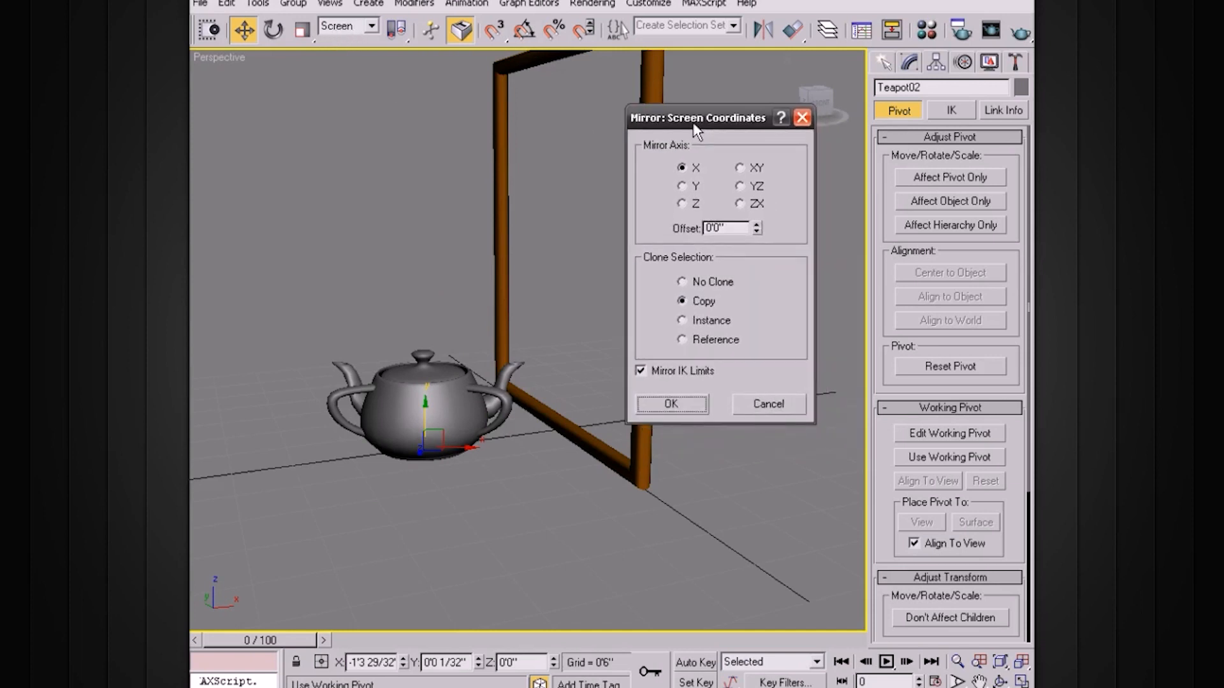
click(682, 185)
click(681, 203)
click(681, 184)
click(682, 167)
click(739, 167)
click(682, 167)
click(682, 281)
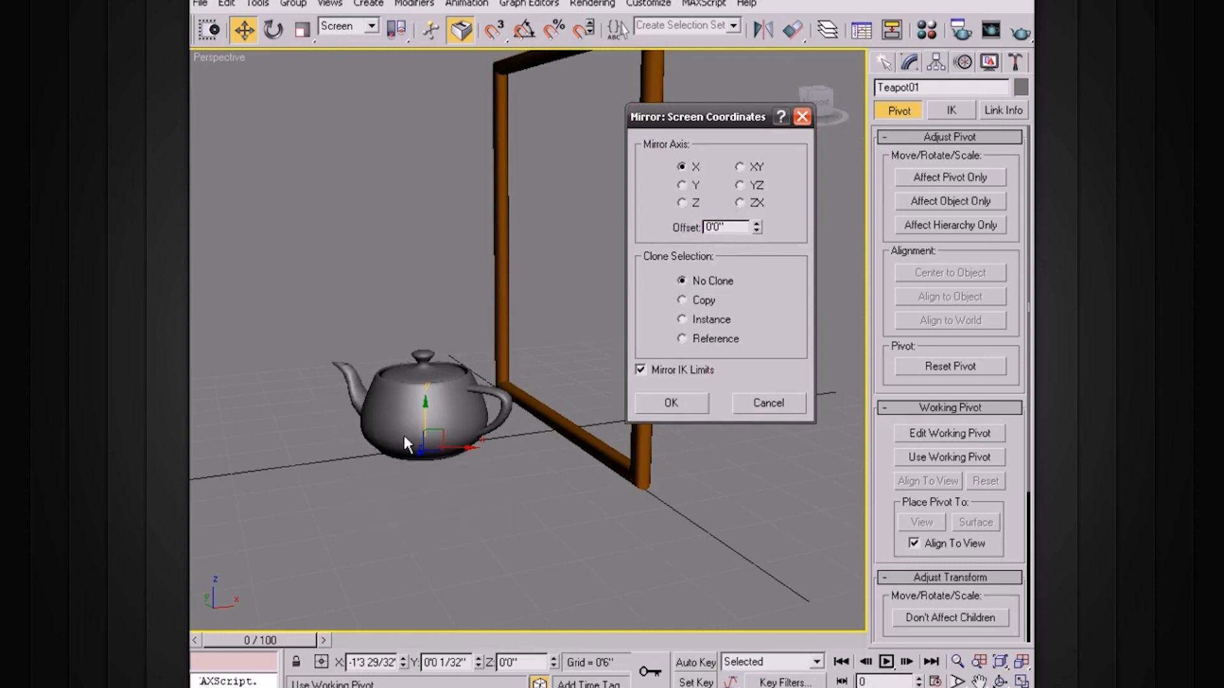
click(682, 300)
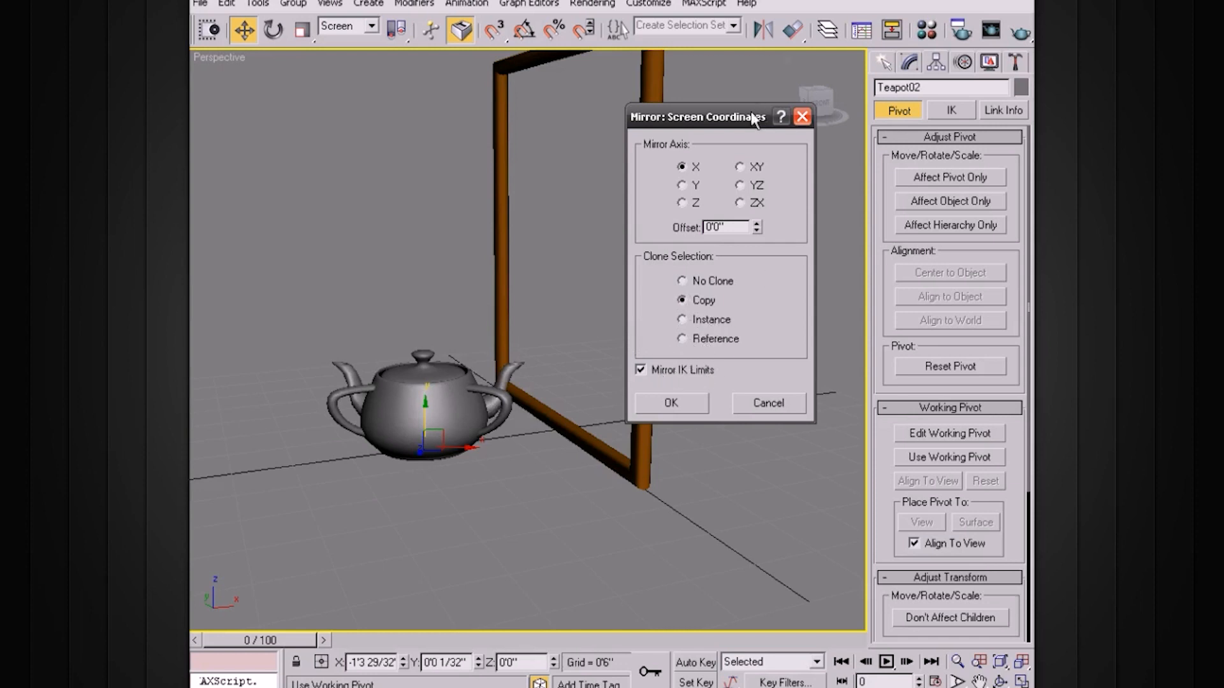
Try offsetting the teapot's X-axis mirrored copy by 1'1 13/32", and cancel the mirror.
drag(752, 117, 746, 130)
drag(751, 244, 726, 180)
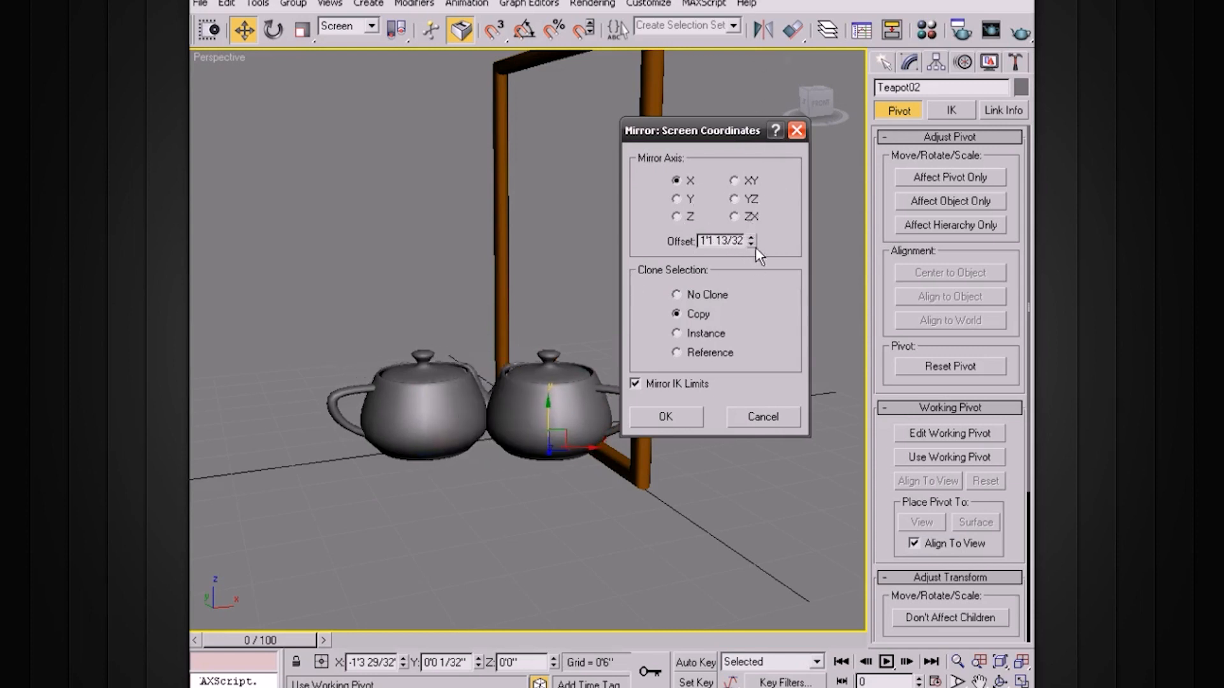
click(760, 416)
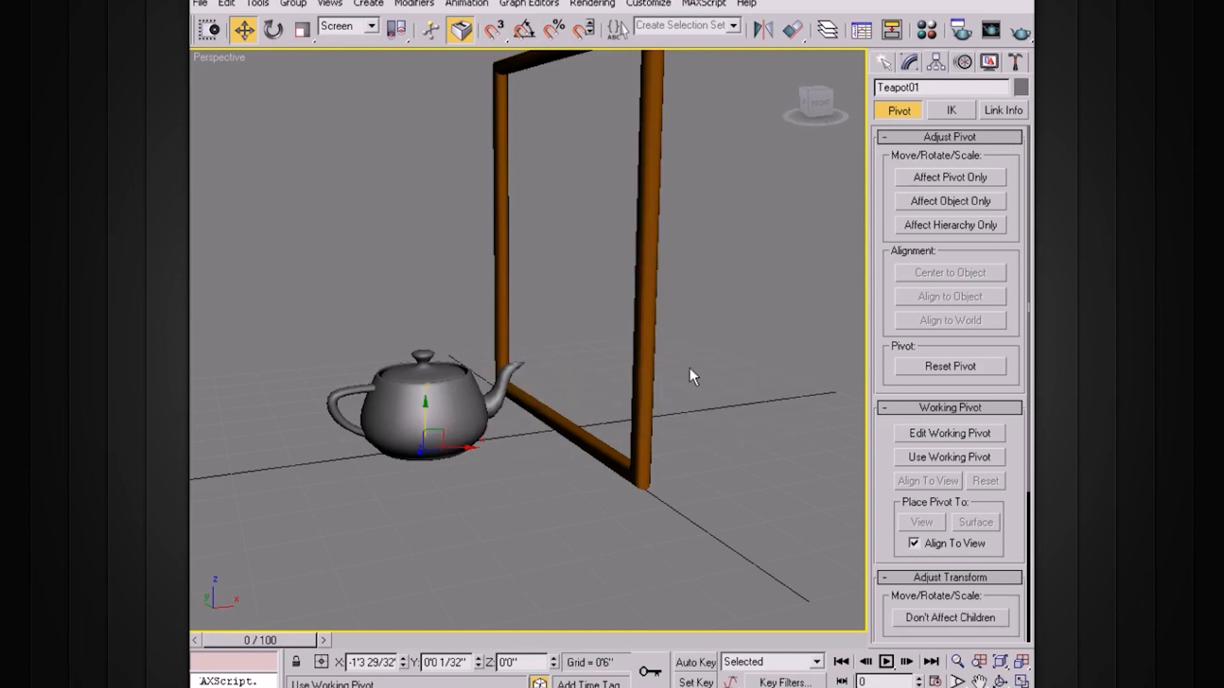
Switch Use Working Pivot on and off again for the teapot.
click(923, 457)
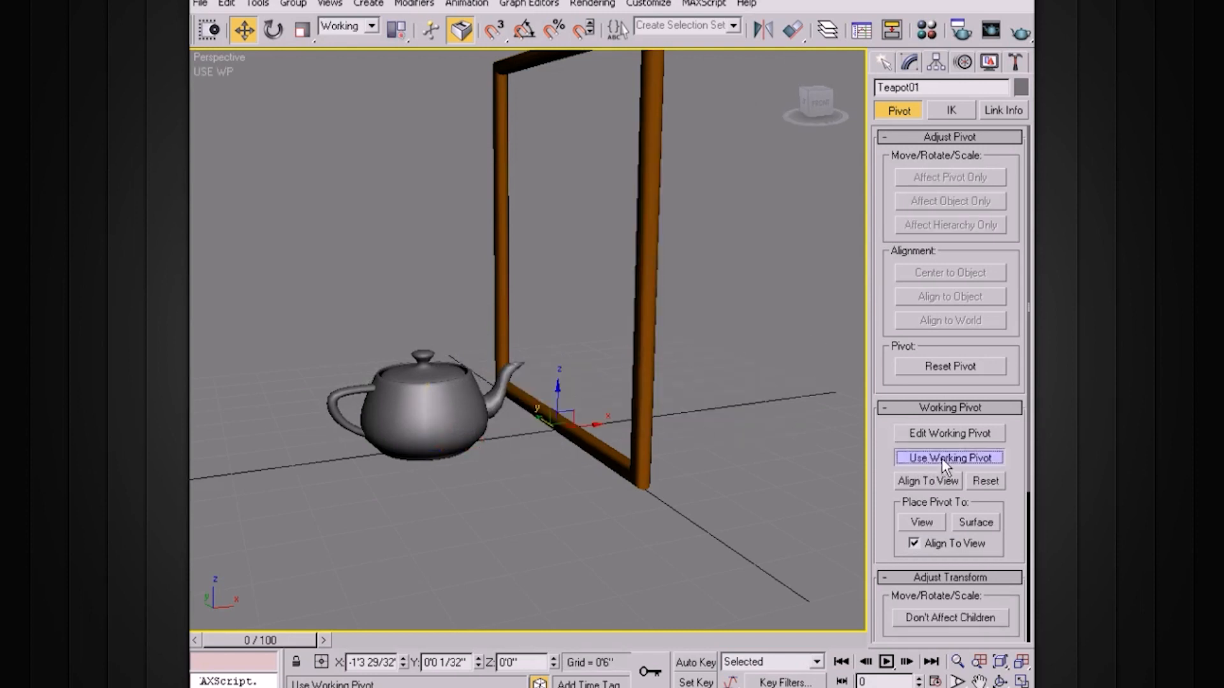
click(942, 458)
click(937, 63)
alt+middle_drag(738, 292, 686, 342)
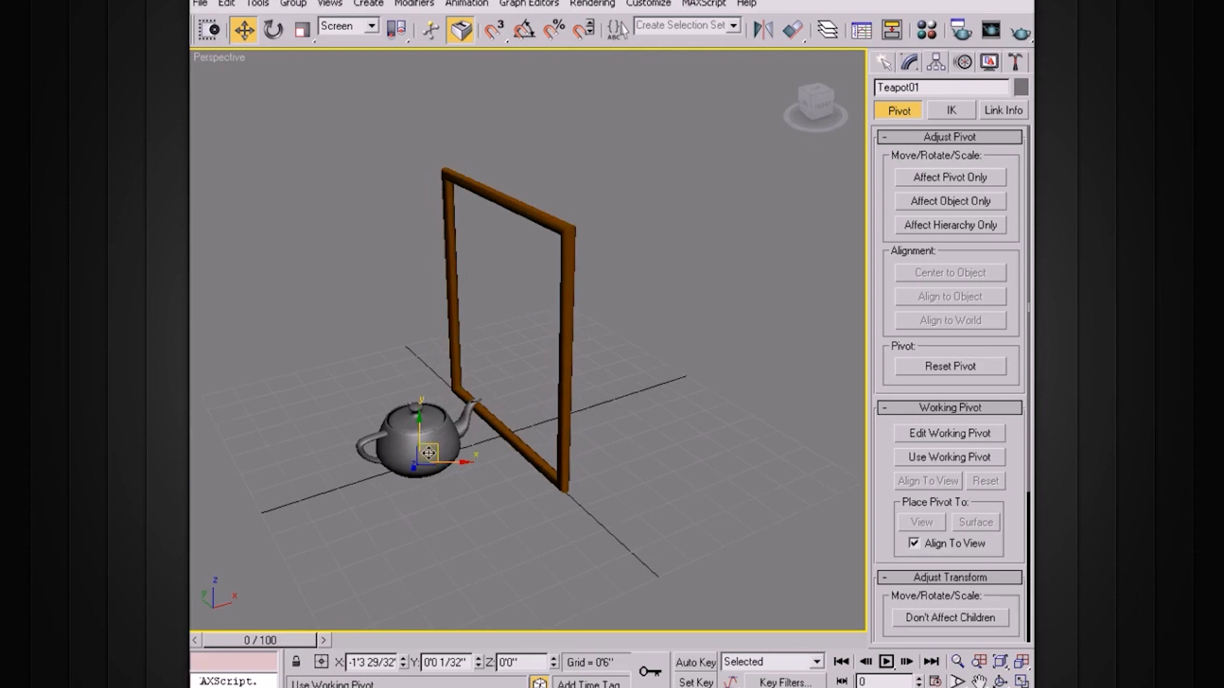
alt+middle_drag(625, 374, 630, 415)
alt+middle_drag(578, 344, 678, 373)
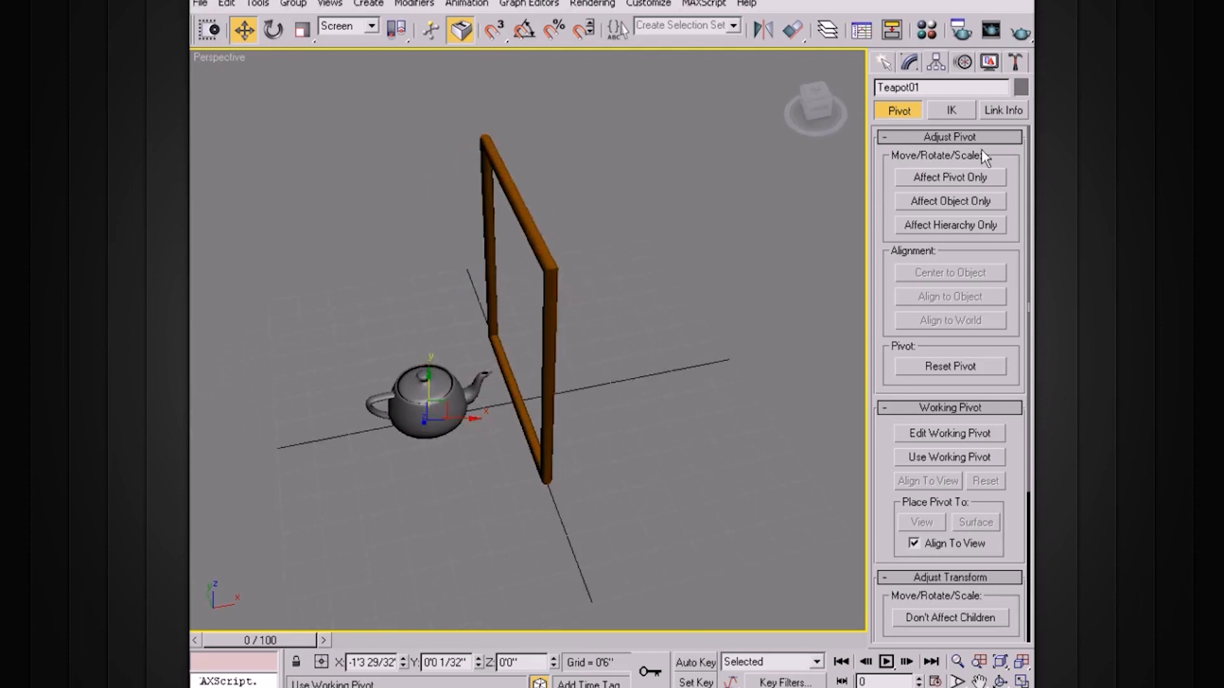
click(912, 63)
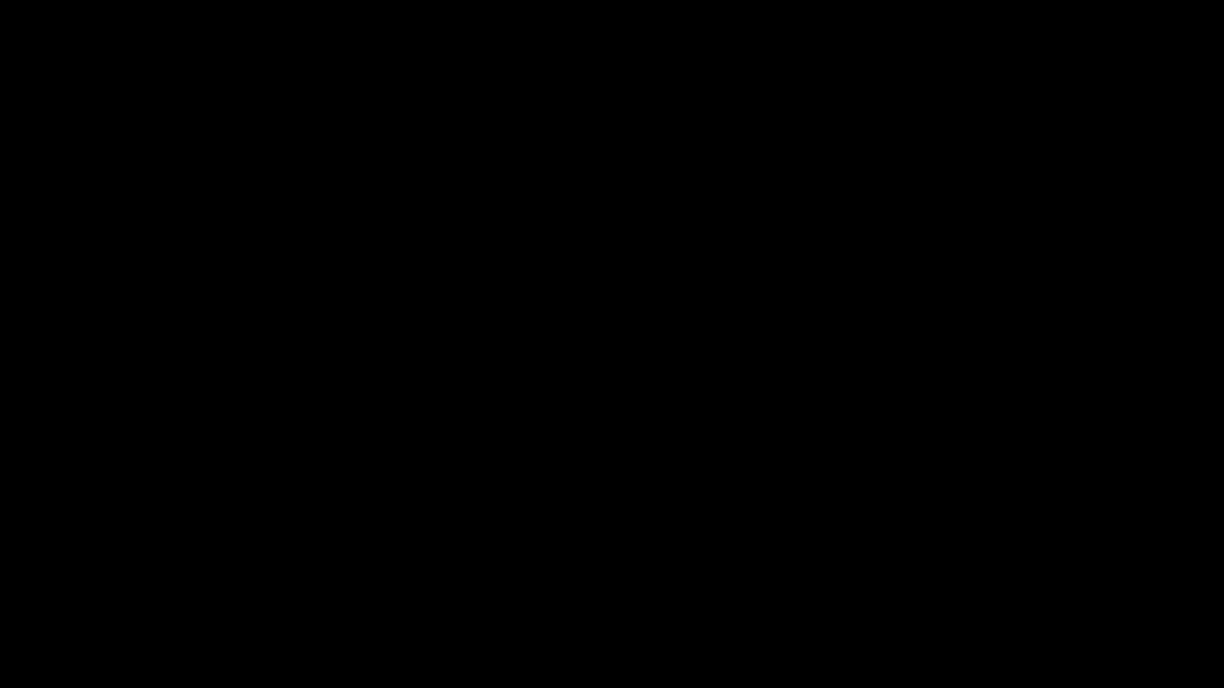